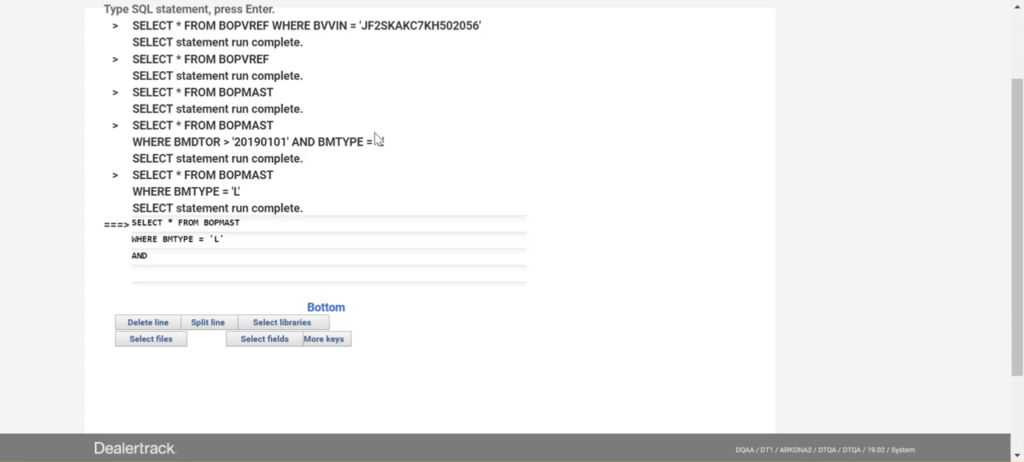
Remove the trailing AND and run the BOPMAST query with only the BMTYPE = 'L' condition
click(158, 262)
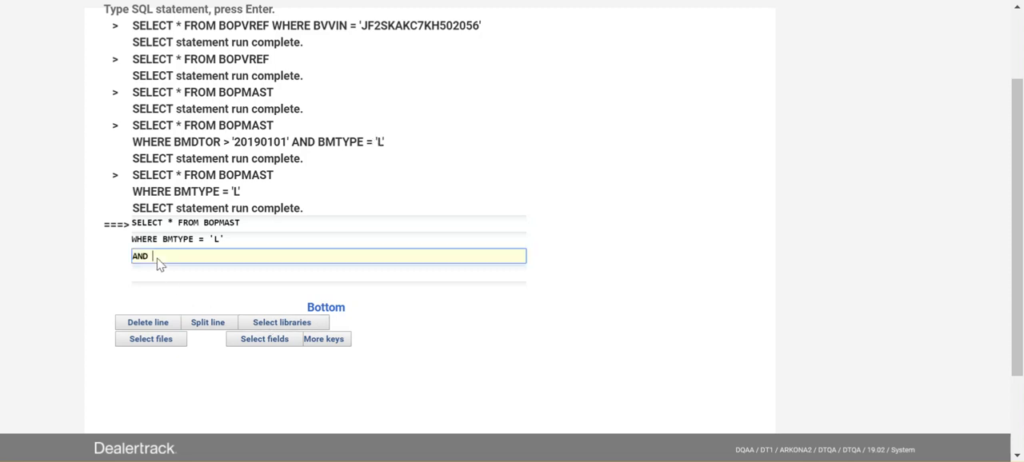
key(BackSpace)
key(BackSpace)
key(BackSpace)
key(BackSpace)
key(Return)
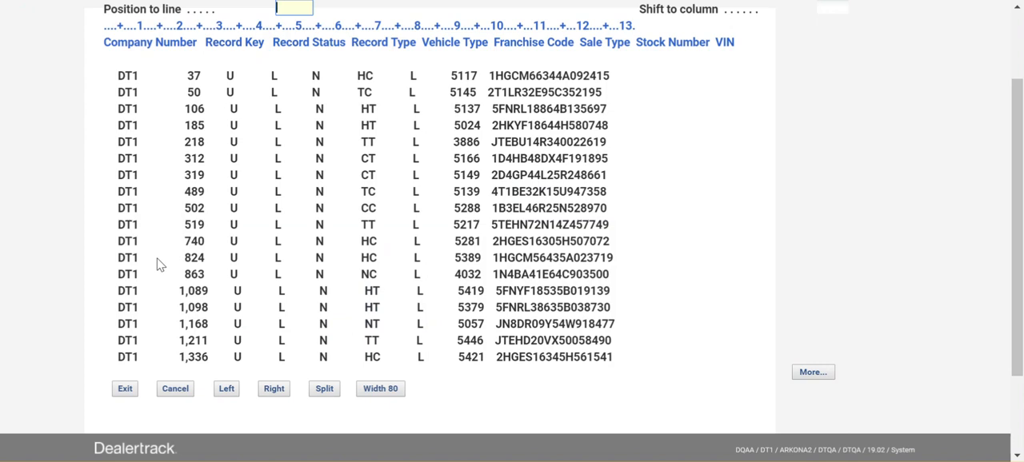
Examine the lease query results across to the Trade ACV column and return to the SQL statement entry
key(shift+F8)
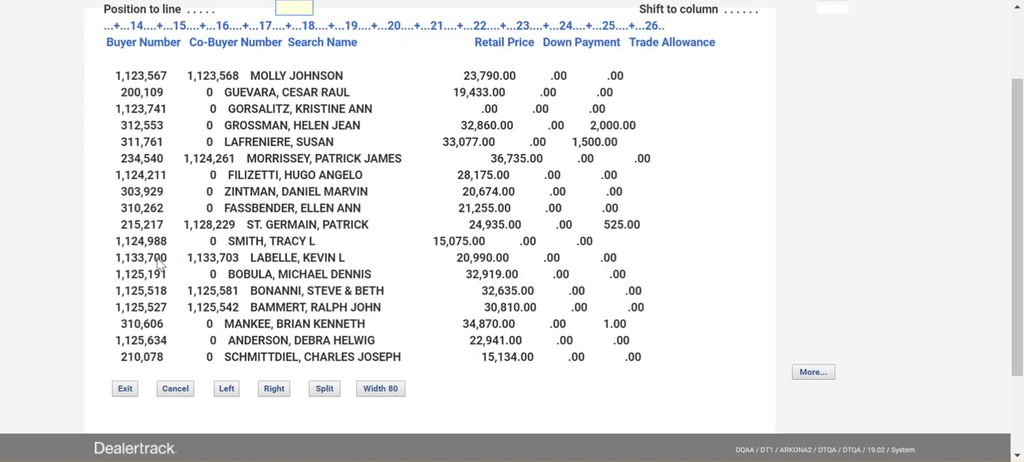
key(shift+F8)
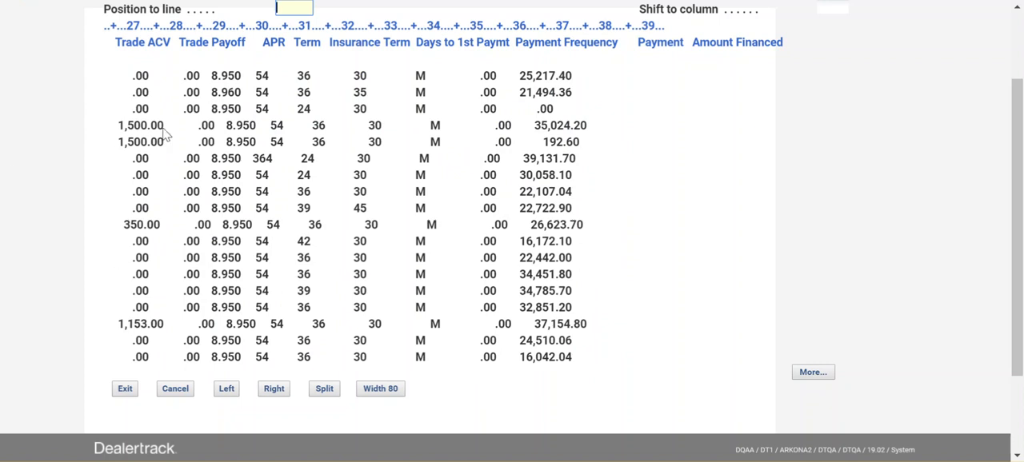
double_click(142, 109)
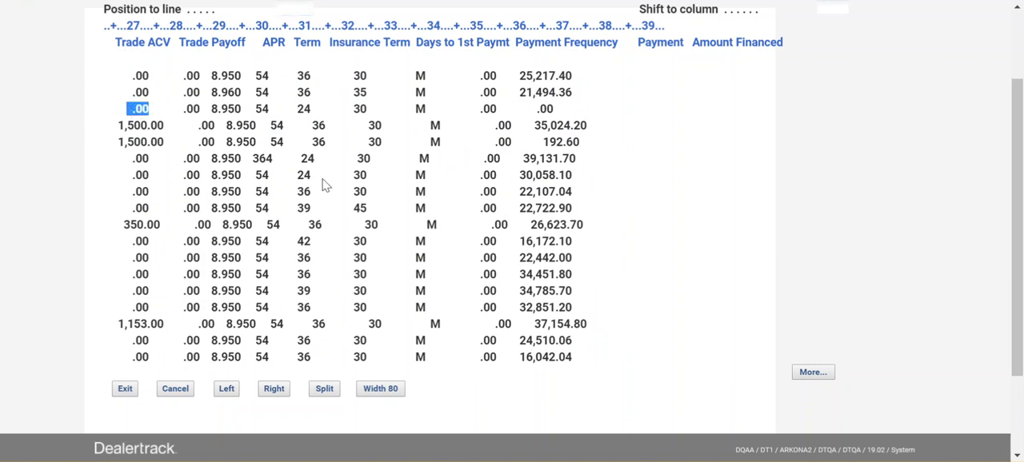
key(F12)
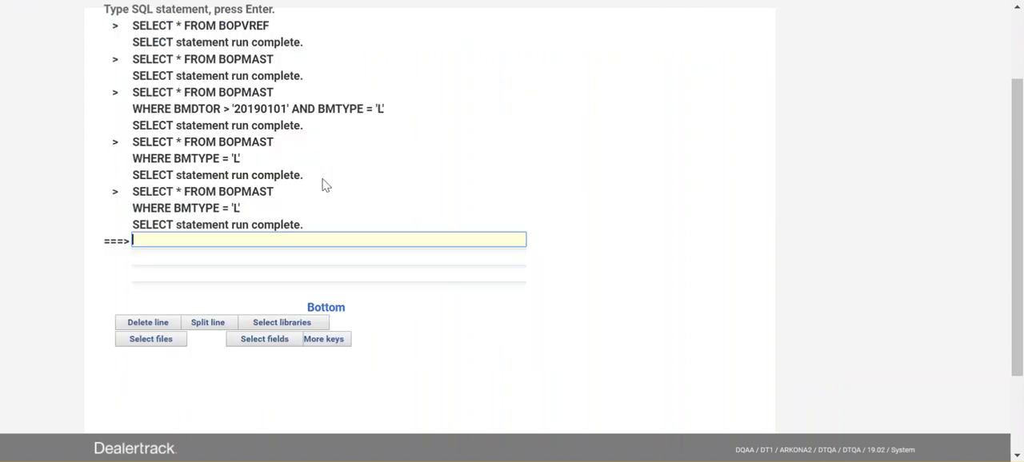
Recall the last BOPMAST query, append AND on a new line and open the SELECT statement prompt
key(F9)
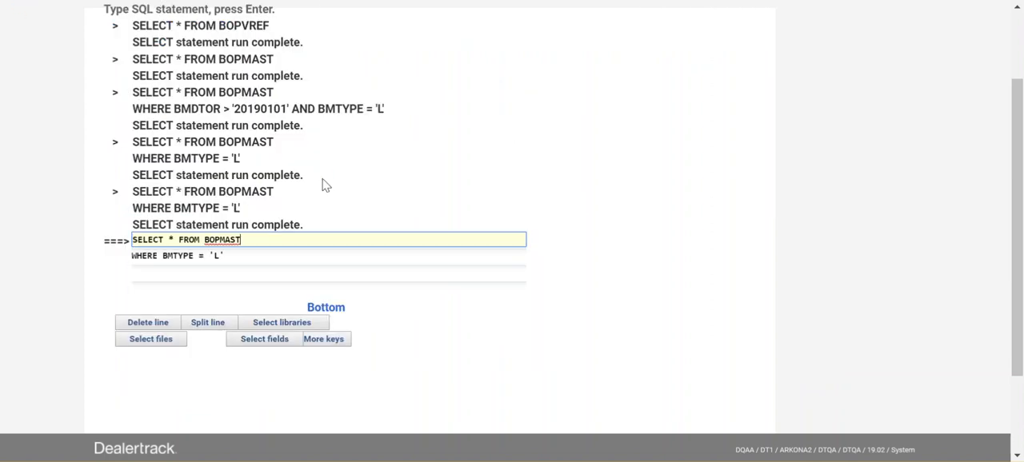
key(Tab)
key(Tab)
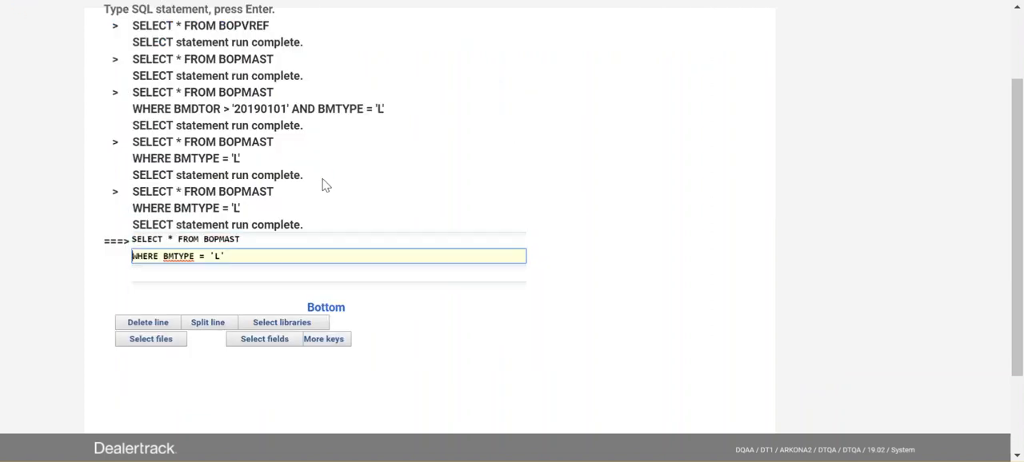
text(AND)
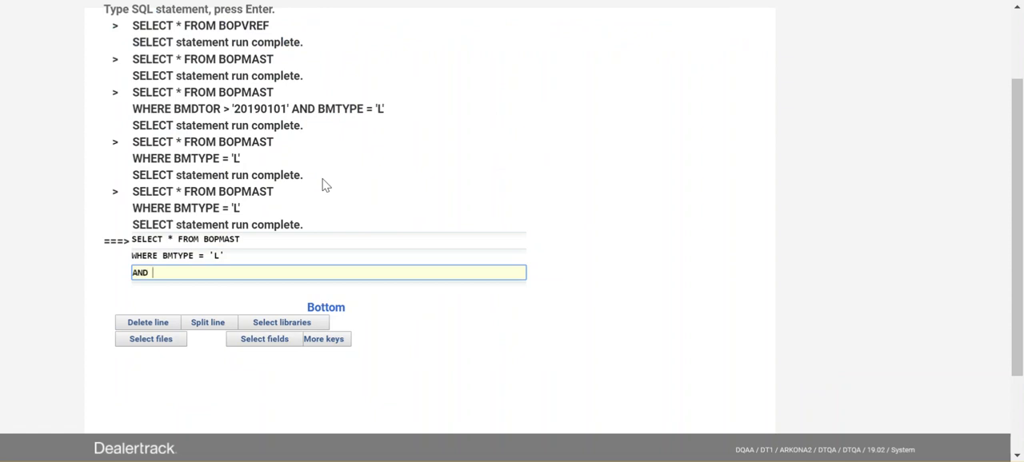
key(F4)
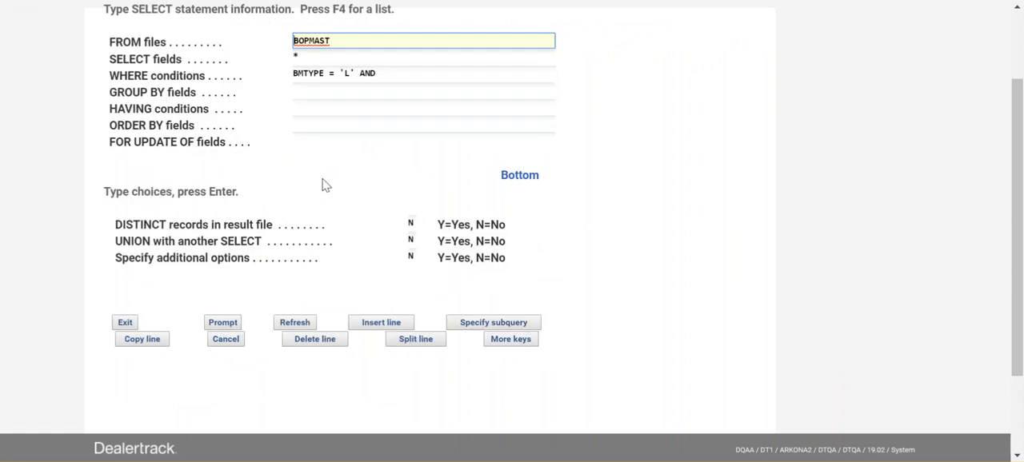
List the BOPMAST fields for the end of the WHERE conditions, showing their text descriptions, and find Trade ACV
key(Tab)
key(Tab)
key(Tab)
key(shift+Tab)
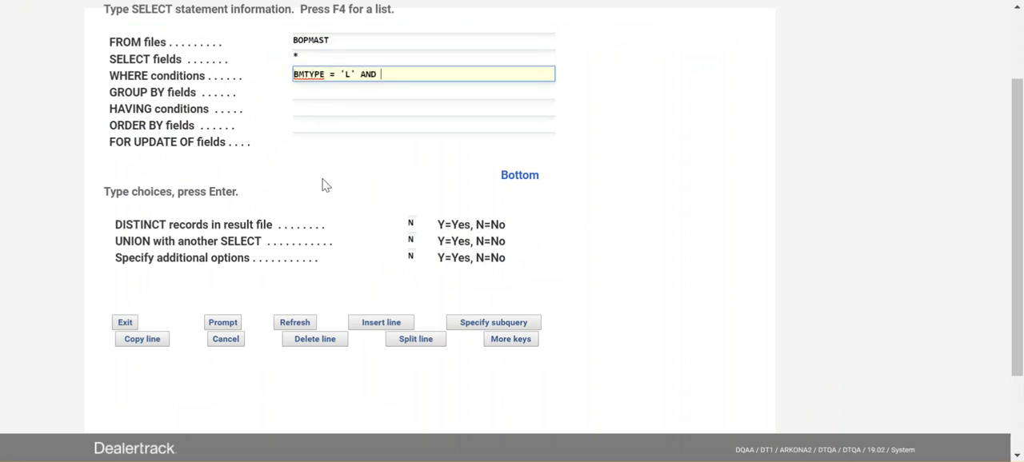
key(F4)
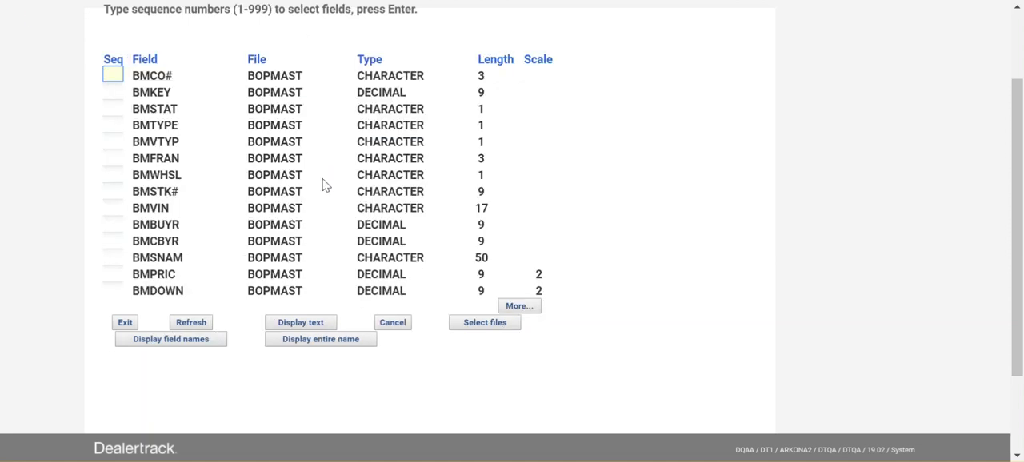
key(F11)
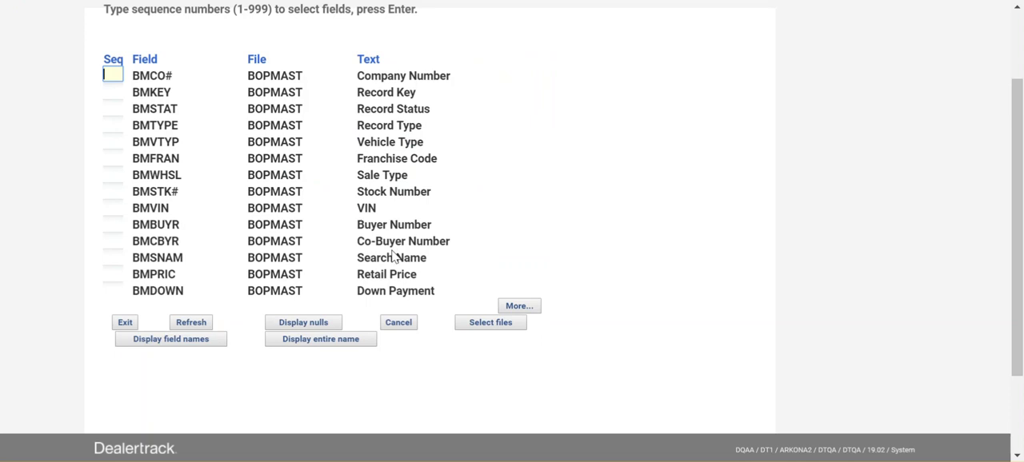
key(Page_Down)
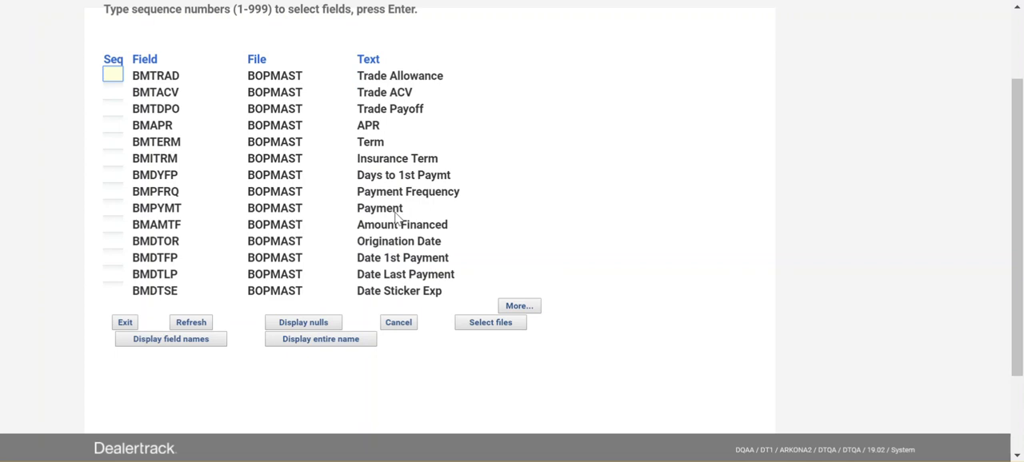
Insert the Trade ACV field BMTACV into the WHERE conditions using sequence number 1
drag(410, 94, 380, 95)
click(366, 100)
click(113, 92)
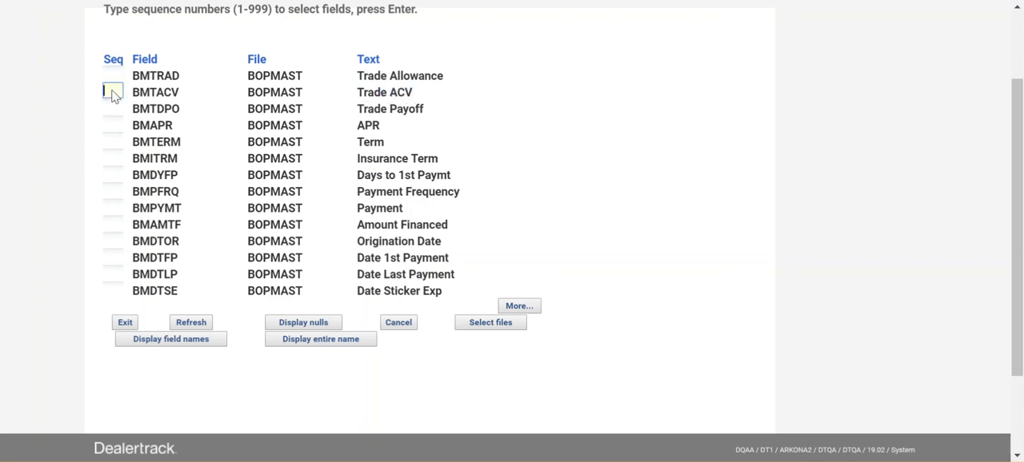
drag(183, 96, 135, 97)
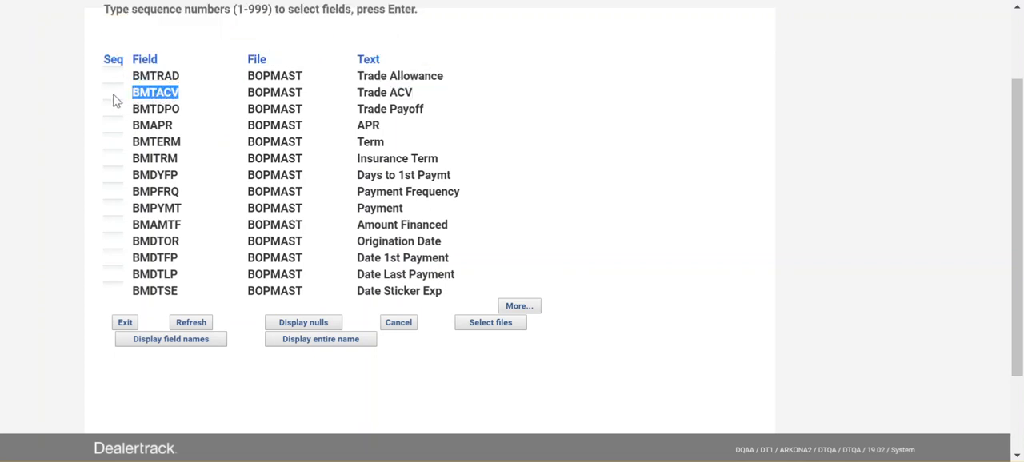
click(114, 96)
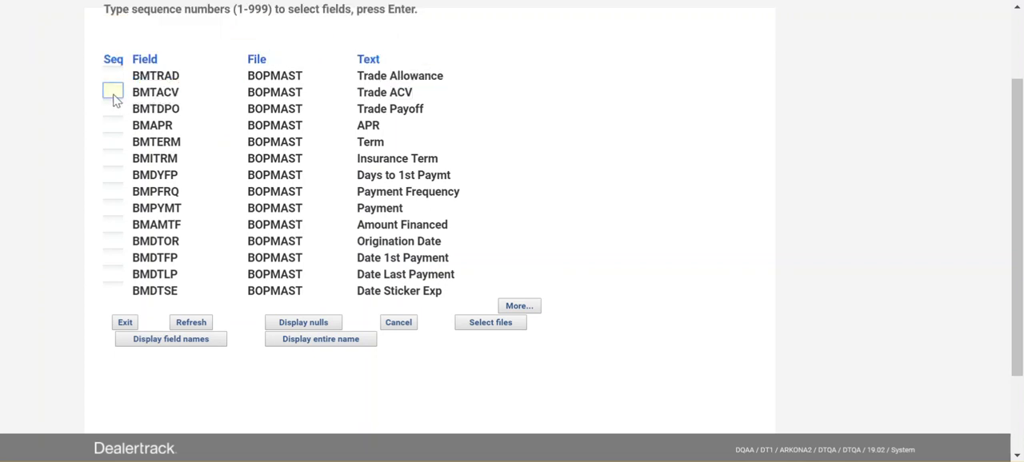
text(1)
key(Return)
Complete the WHERE condition as BMTACV = '0' and run the query
key(Right)
key(Right)
key(Right)
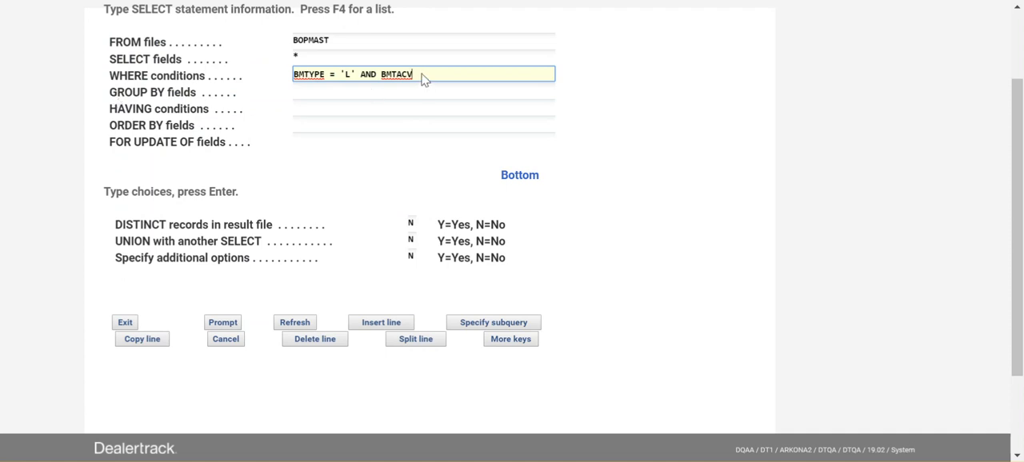
text(= '.00)
key(BackSpace)
key(BackSpace)
key(BackSpace)
text(0')
key(Return)
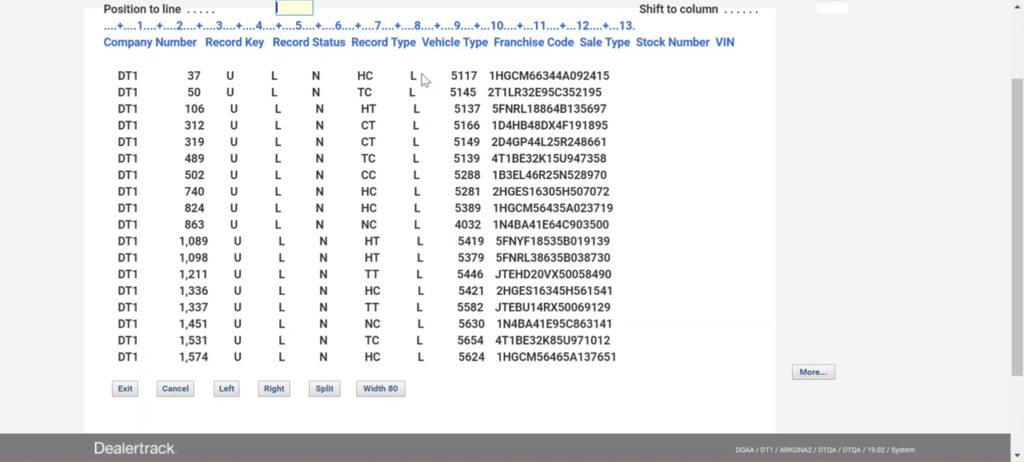
Check the Trade ACV and term columns in the filtered results, then leave the results
key(shift+F8)
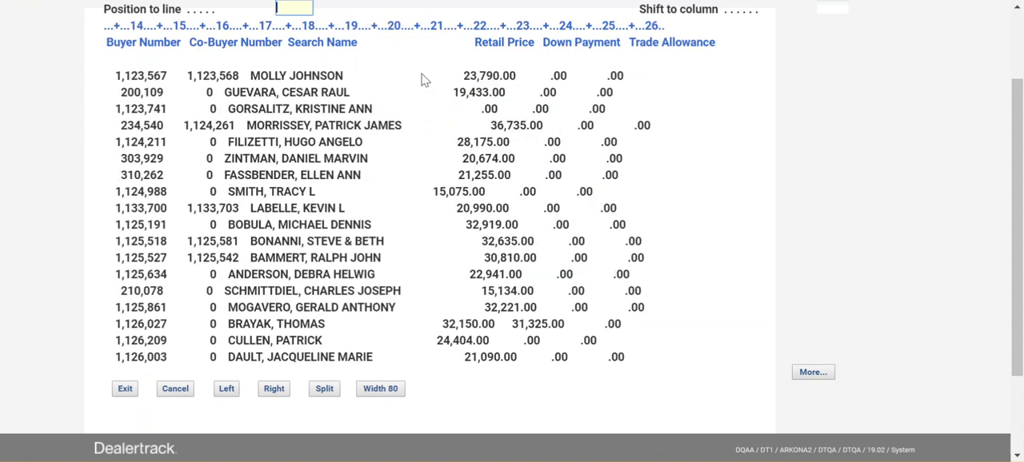
key(shift+F8)
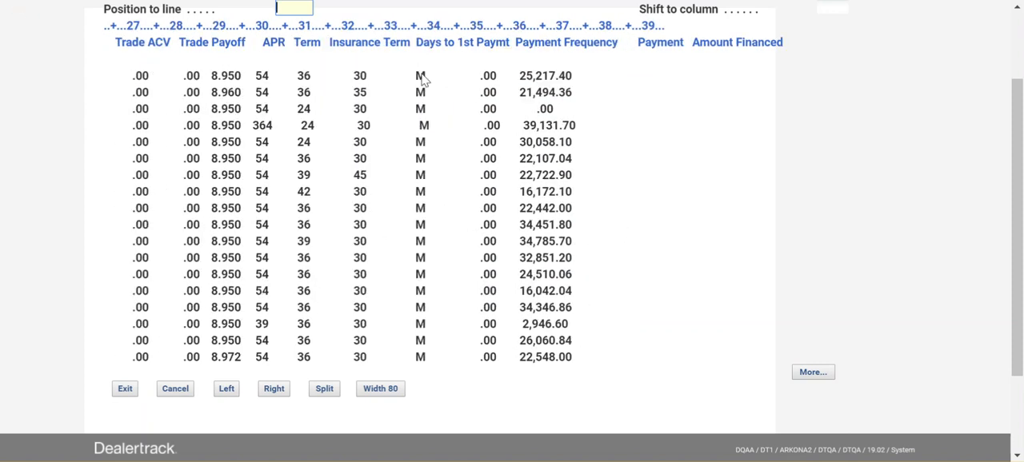
drag(147, 78, 120, 78)
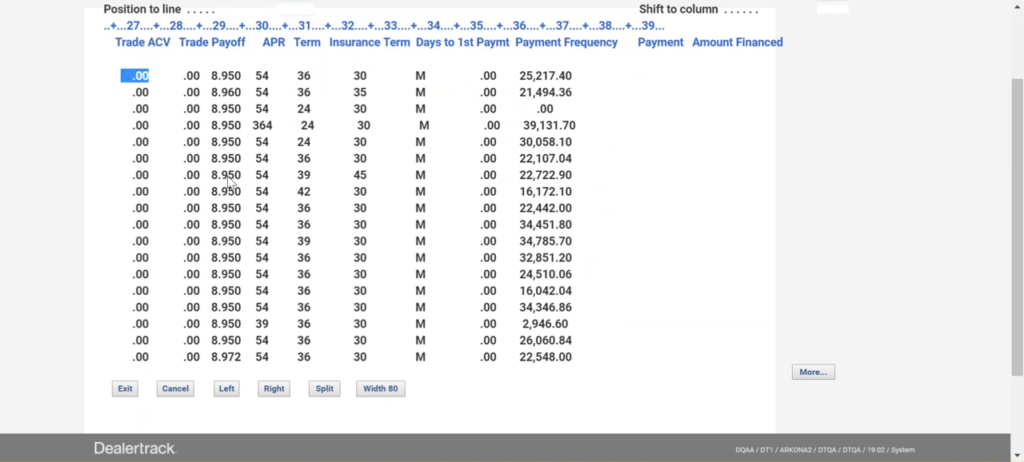
click(142, 75)
drag(152, 77, 126, 77)
click(306, 94)
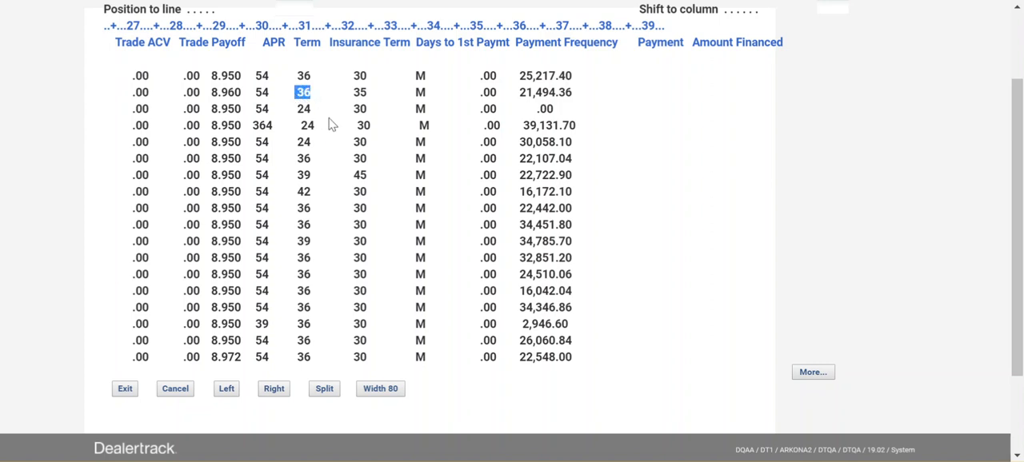
key(F3)
Recall the last query, append AND after BMTACV = '0' and continue on the next line
key(F9)
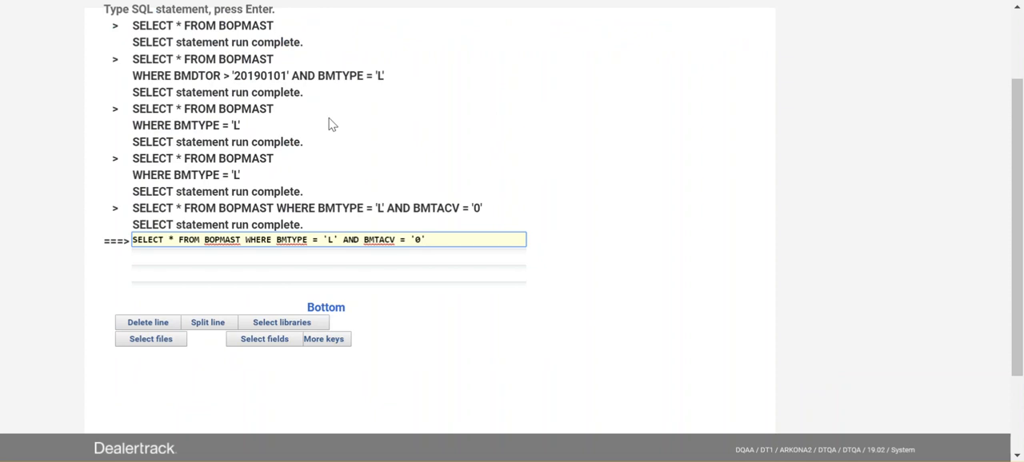
text(AND)
key(Tab)
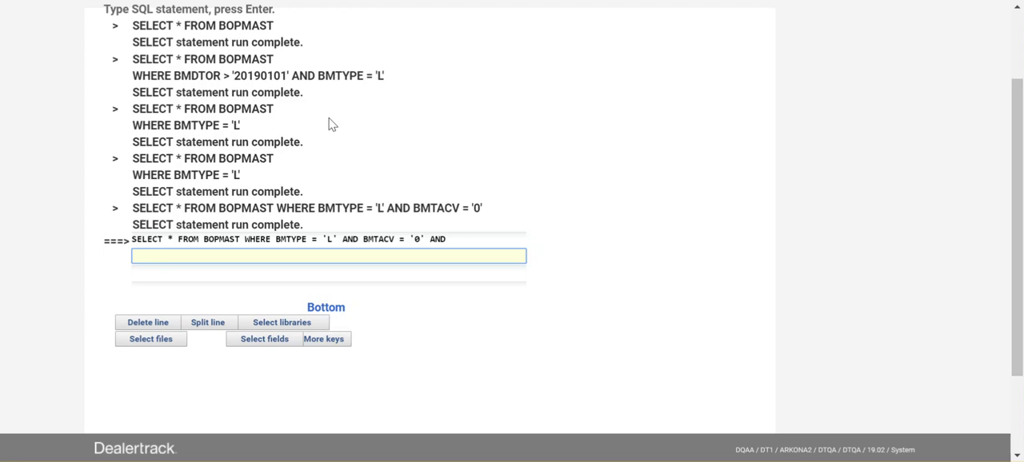
Add a condition limiting the term to <= '36' and run the query
text(BM)
text(TERM)
key(BackSpace)
key(BackSpace)
key(BackSpace)
text(LST)
key(BackSpace)
key(BackSpace)
text(TRM)
text(=)
key(BackSpace)
key(BackSpace)
text(<= '36')
key(Return)
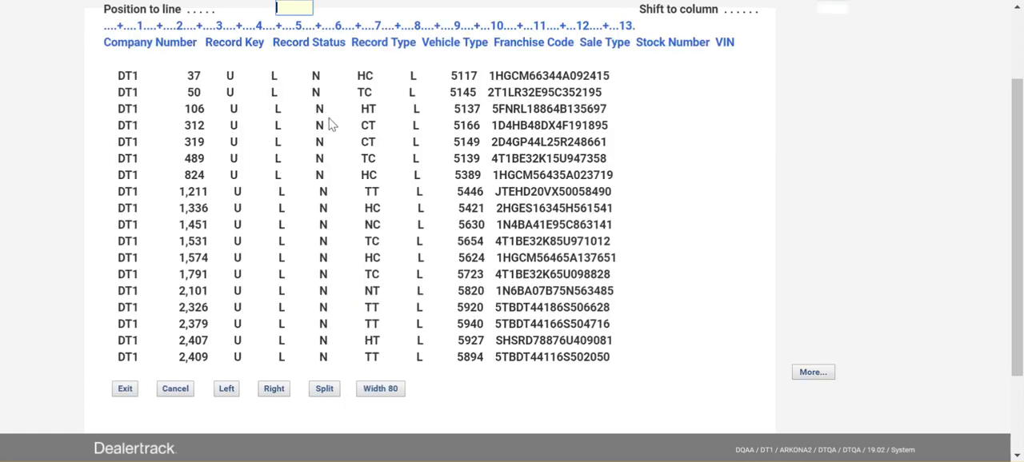
Examine the Trade ACV and term columns of the results through to the end of the data
key(shift+F8)
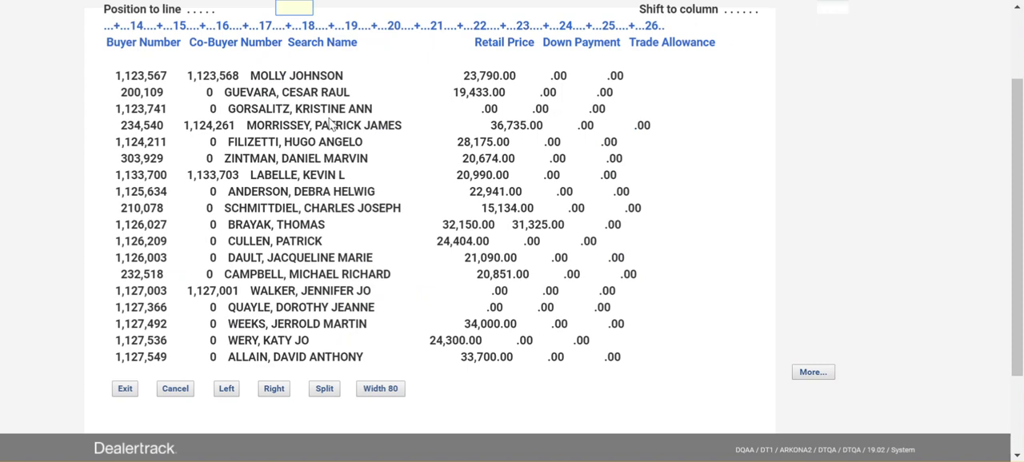
key(shift+F8)
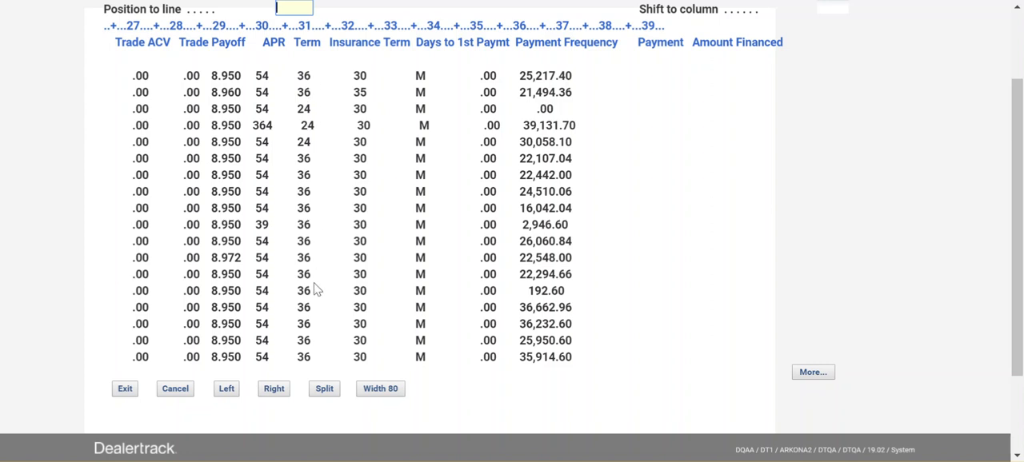
key(Page_Down)
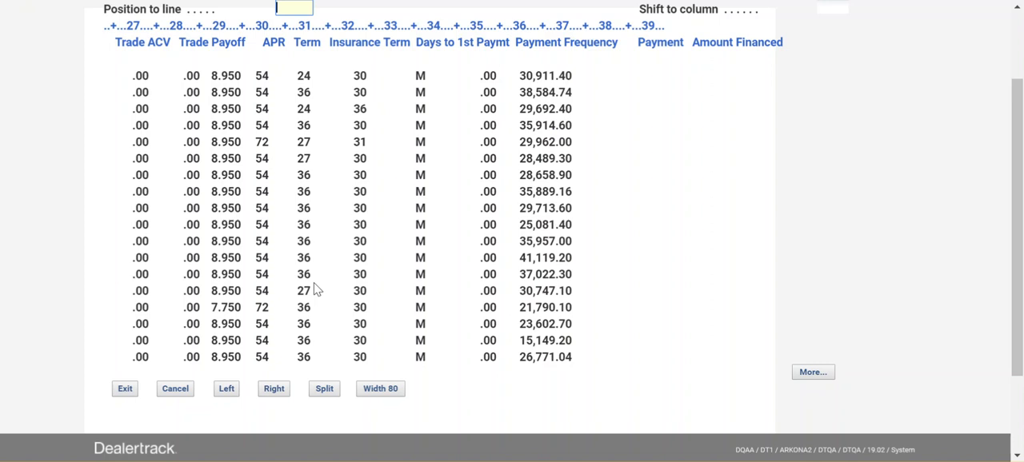
key(Page_Down)
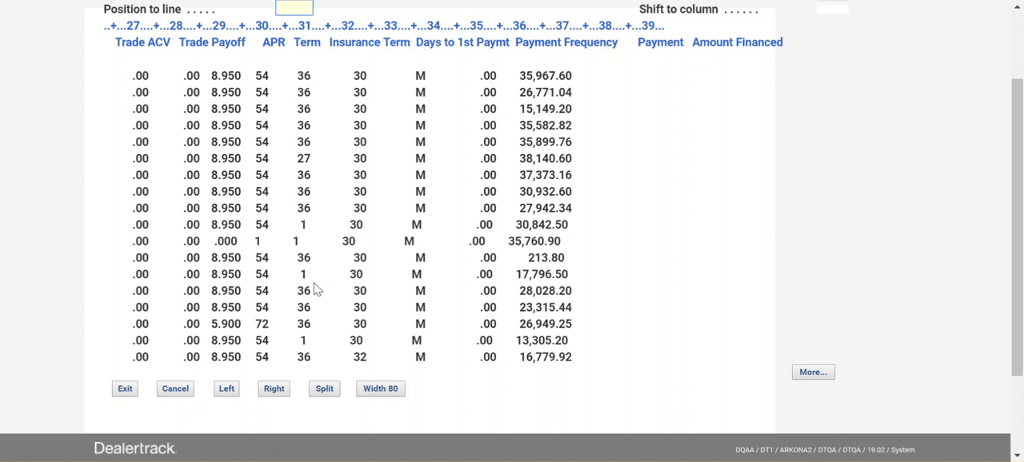
key(Page_Down)
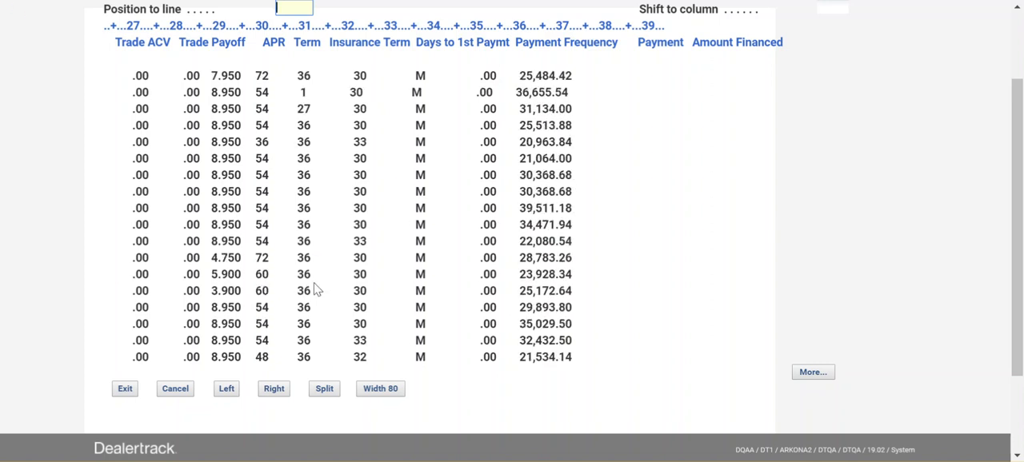
key(Page_Down)
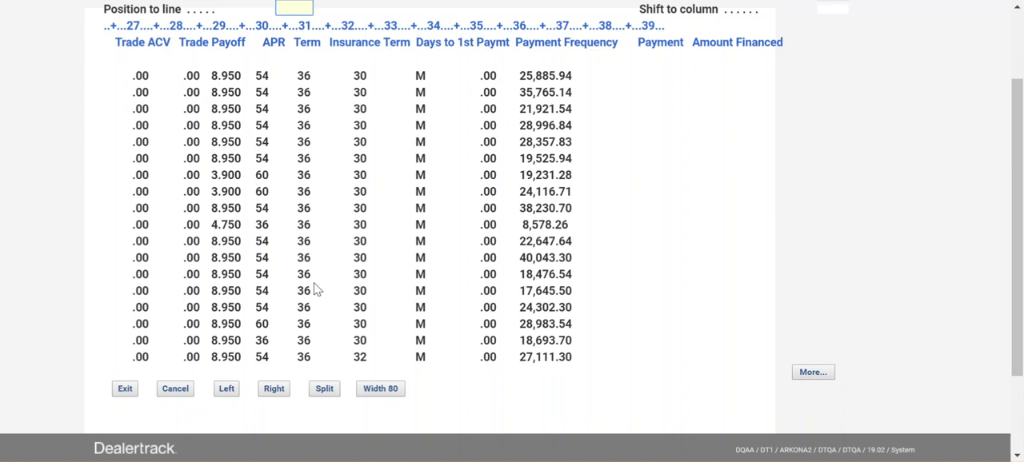
key(Page_Down)
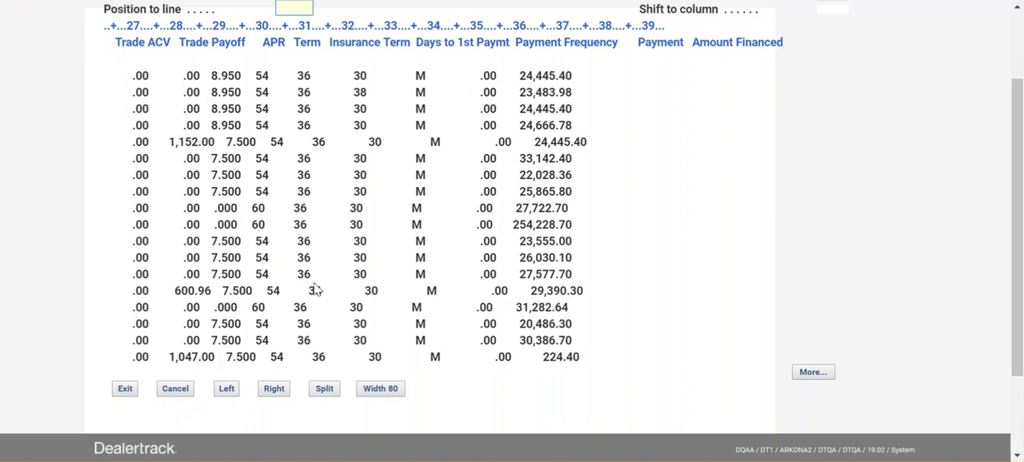
key(Page_Down)
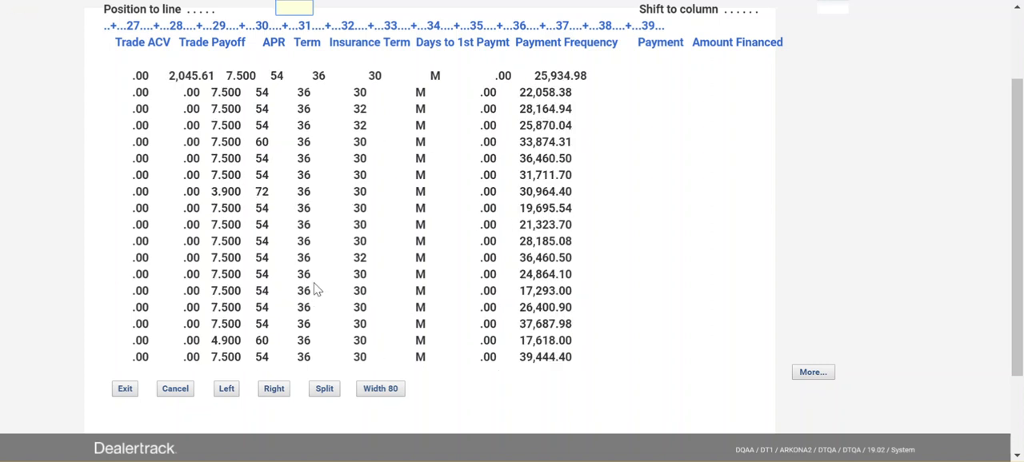
key(Page_Down)
key(Page_Down)
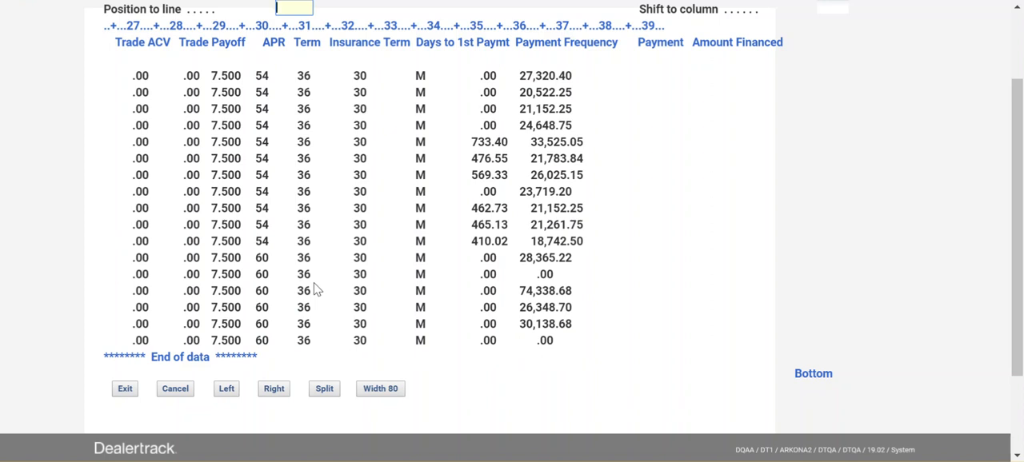
Leave the results, rerun the last query and check the Co-Buyer Number column of the records
key(F3)
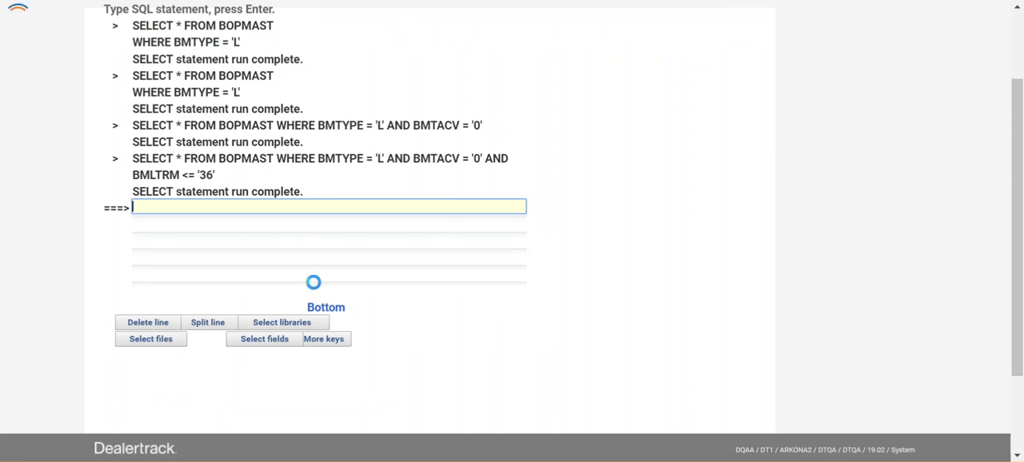
key(F9)
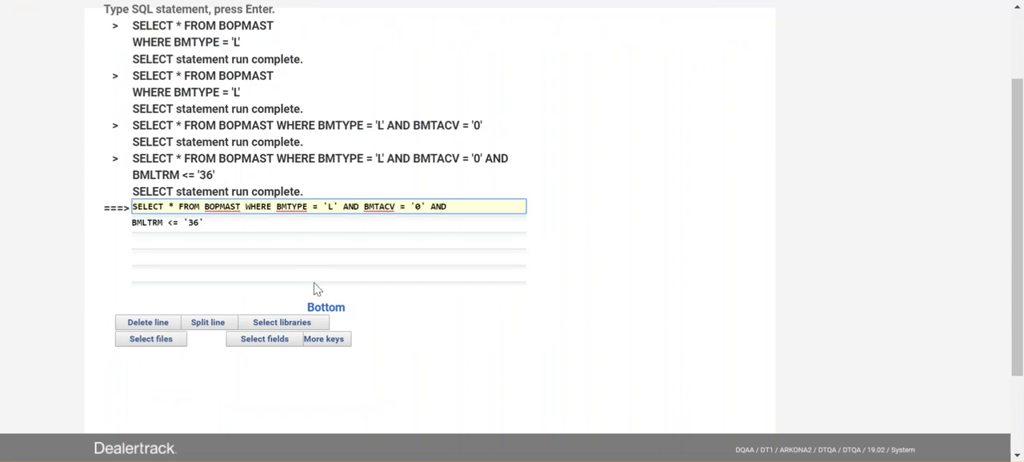
key(Tab)
key(End)
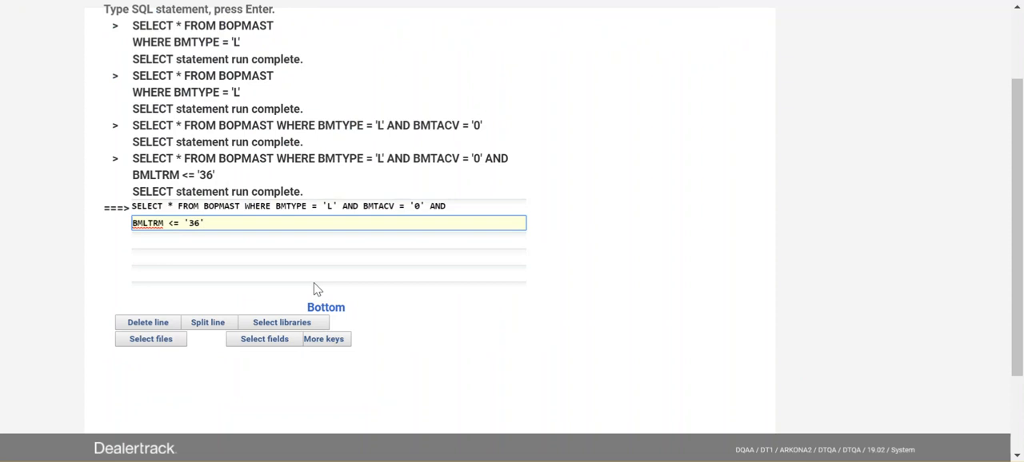
key(Return)
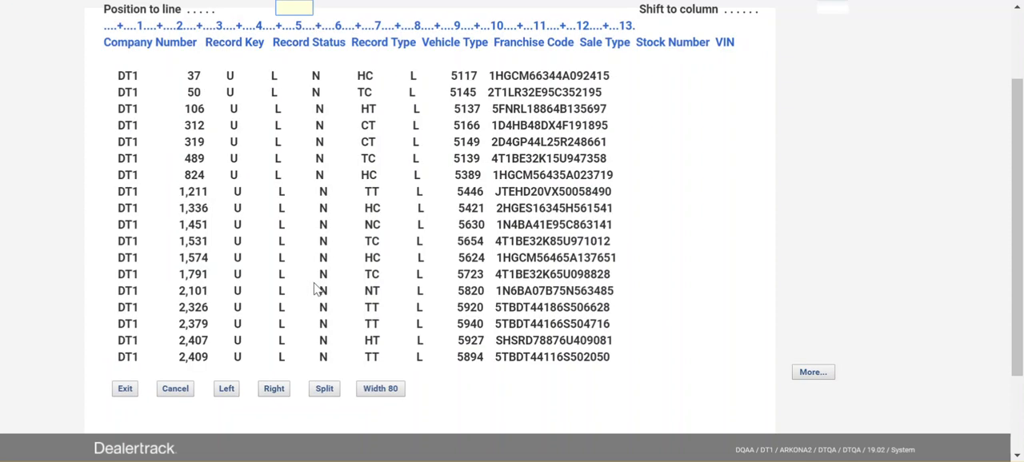
key(shift+F8)
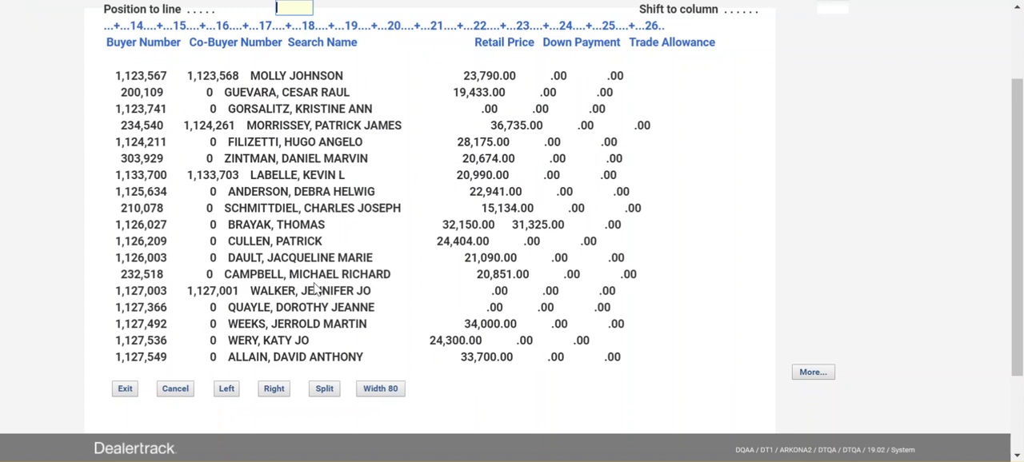
drag(226, 76, 196, 76)
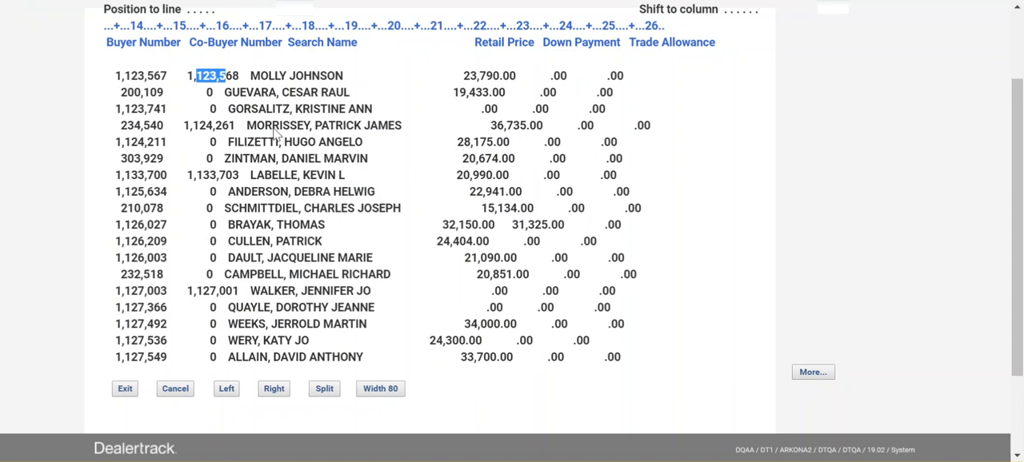
Recall the last query, append AND after BMLTRM <= '36' and open the SELECT statement prompt
key(F3)
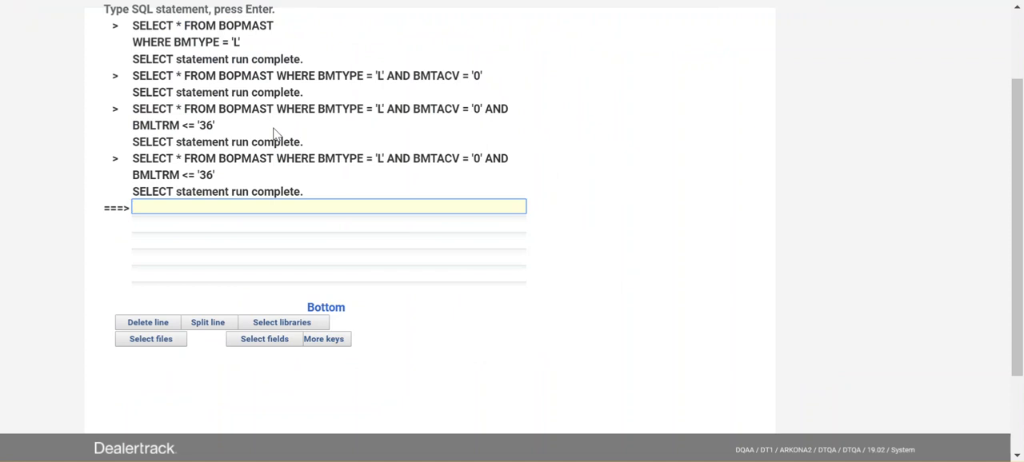
key(F9)
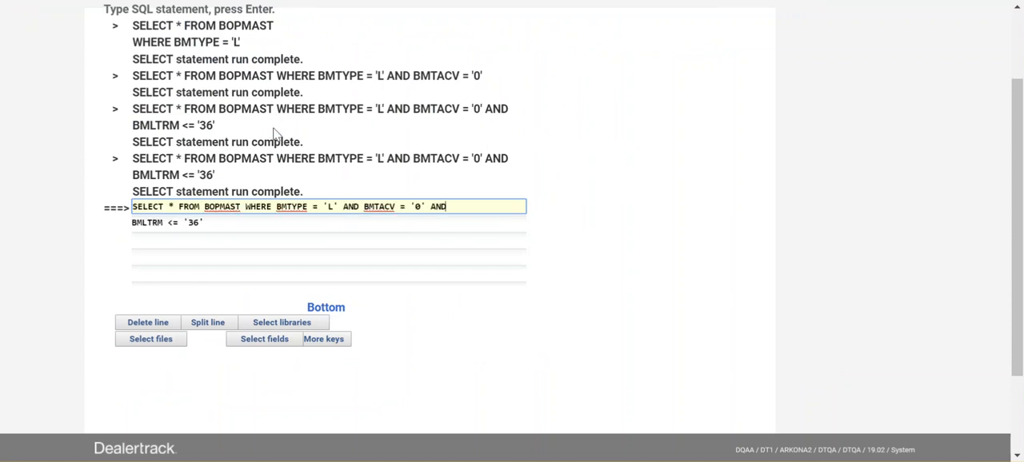
key(Tab)
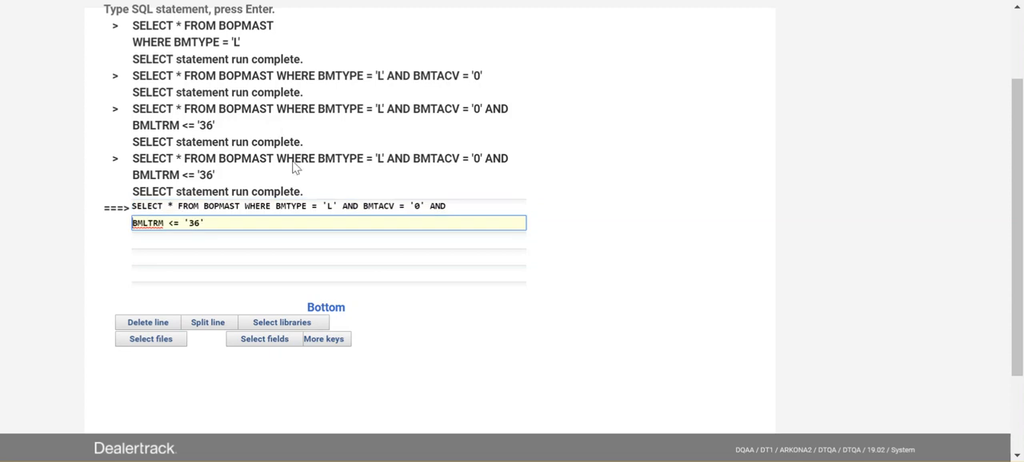
click(245, 226)
text(AND)
key(F4)
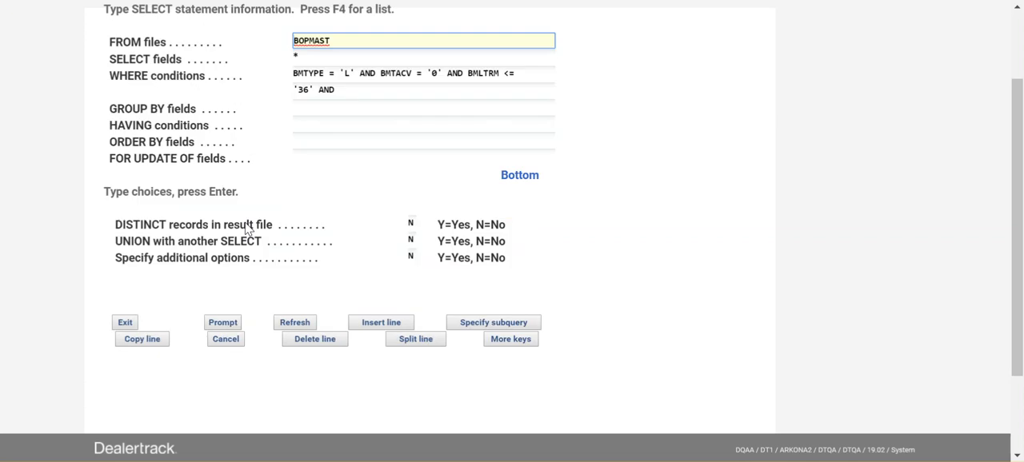
Insert the Co-Buyer Number field BMCBYR at the end of the WHERE conditions, using the field list with text descriptions
click(343, 91)
click(209, 83)
drag(210, 83, 108, 80)
click(183, 61)
drag(183, 60, 108, 61)
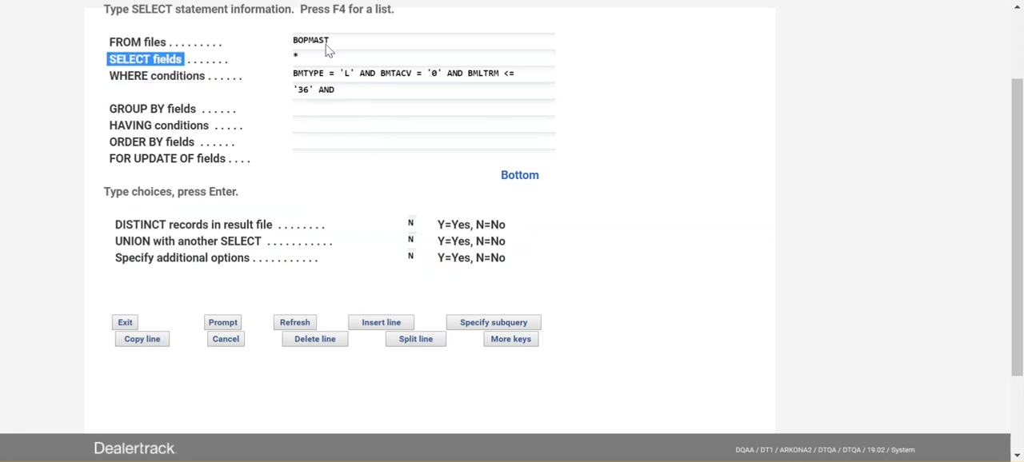
click(346, 95)
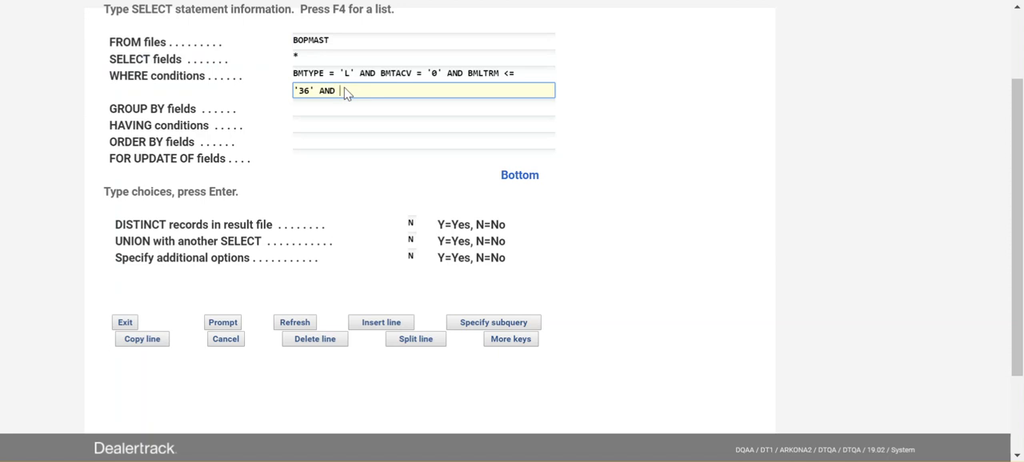
key(F4)
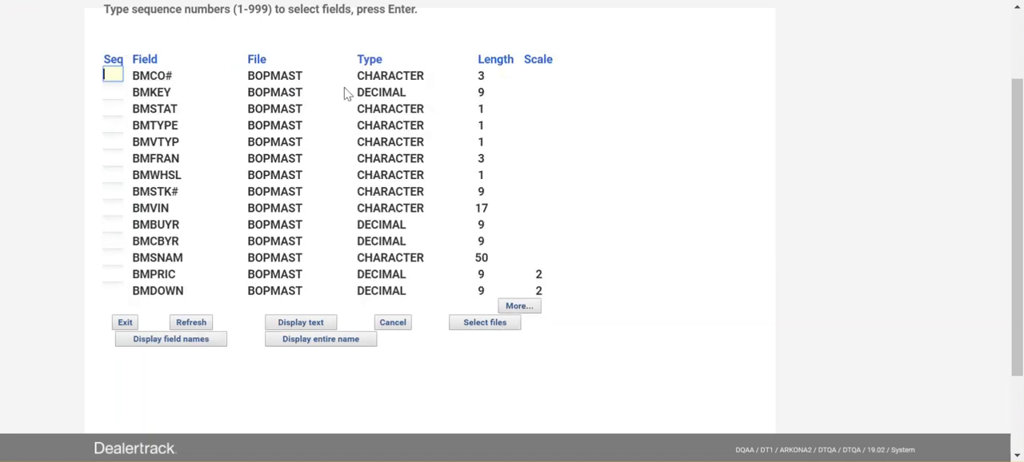
key(F11)
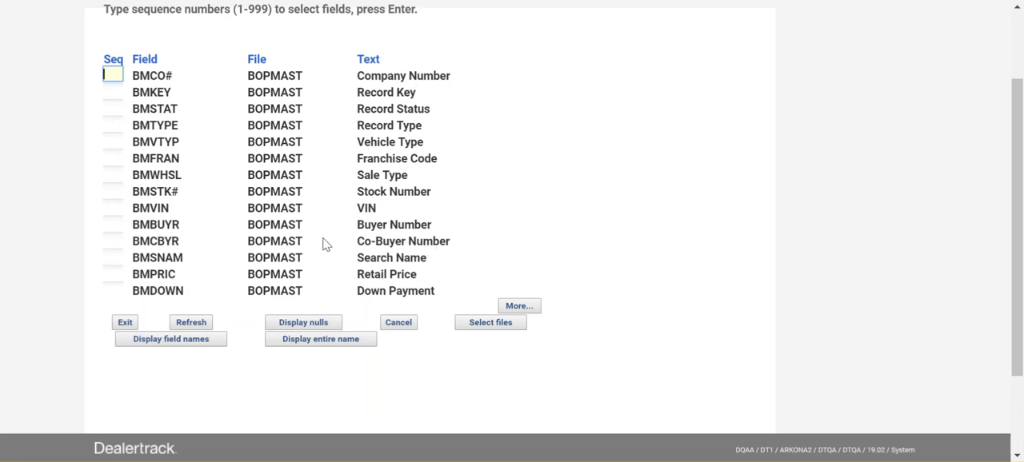
click(113, 241)
text(1)
key(Return)
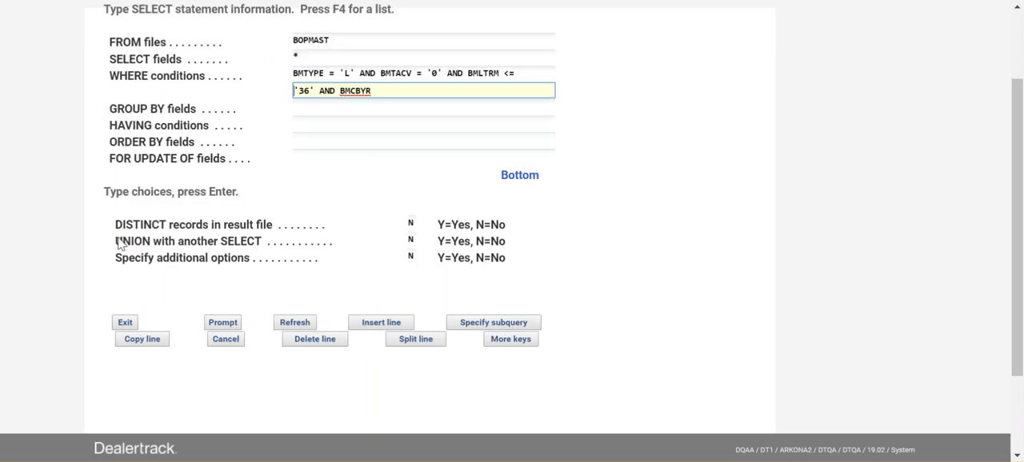
Complete the co-buyer condition as BMCBYR != '0' and run the query
click(387, 93)
text(!= '0')
key(Return)
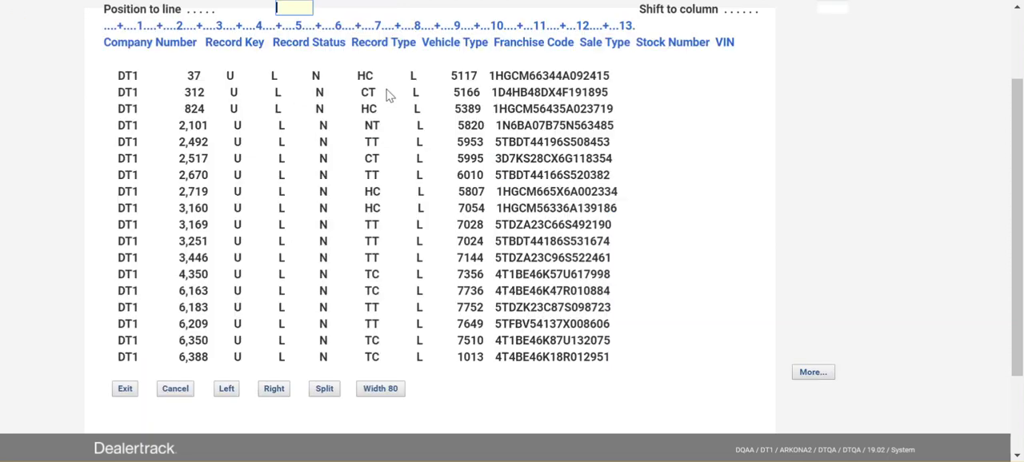
Examine the Co-Buyer Number and Search Name columns through to the end of the data, then leave the results
key(shift+F8)
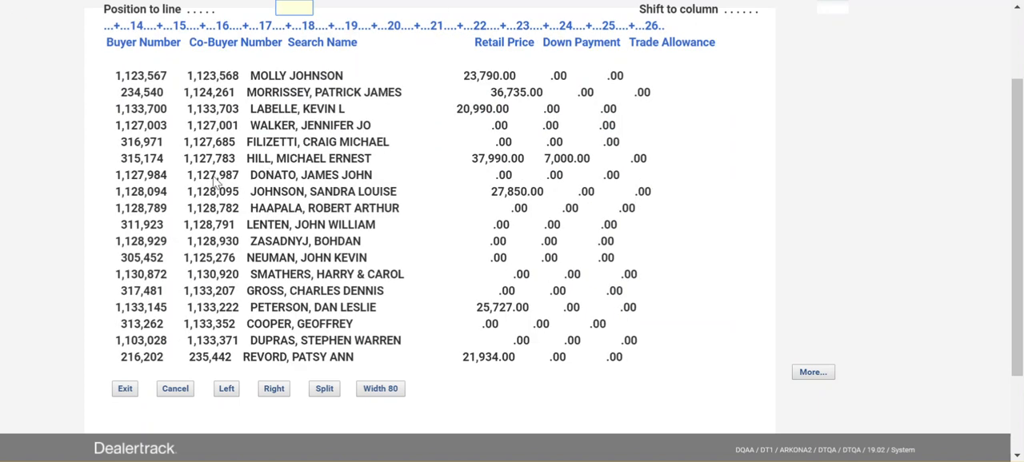
key(Page_Down)
key(Page_Down)
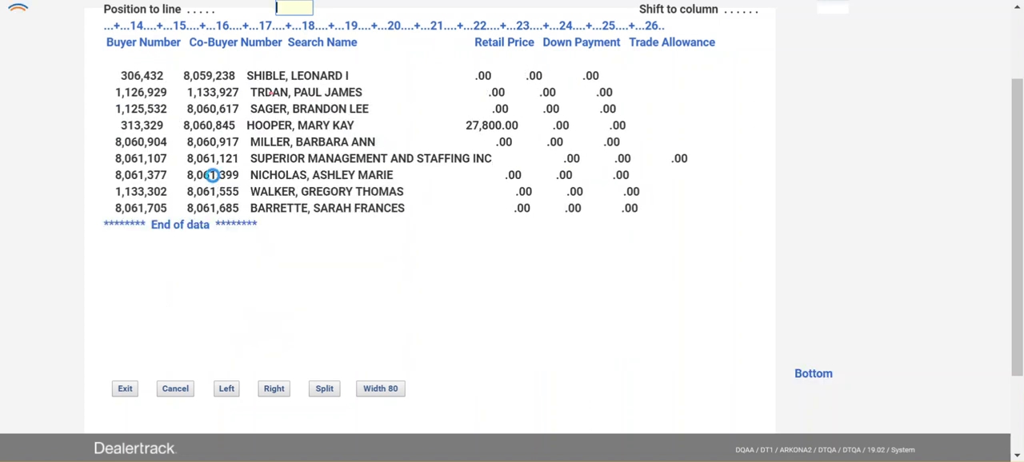
key(Page_Up)
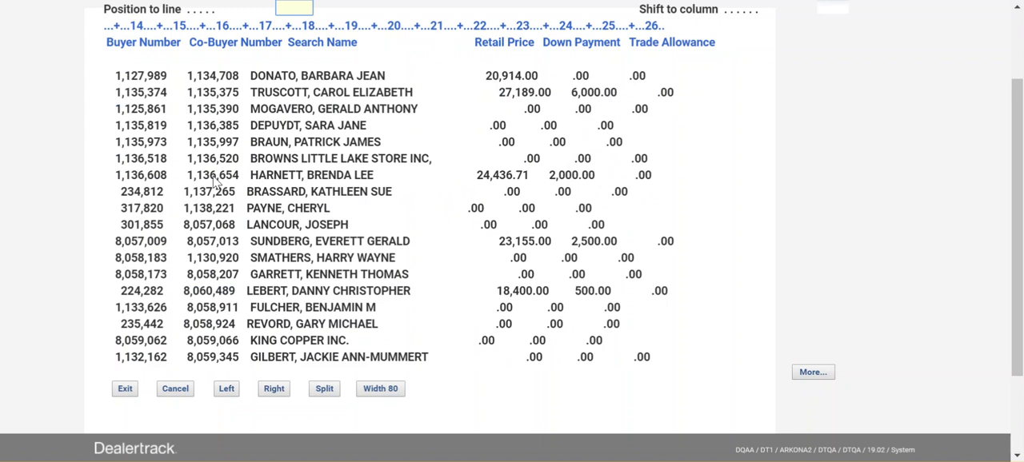
key(Page_Up)
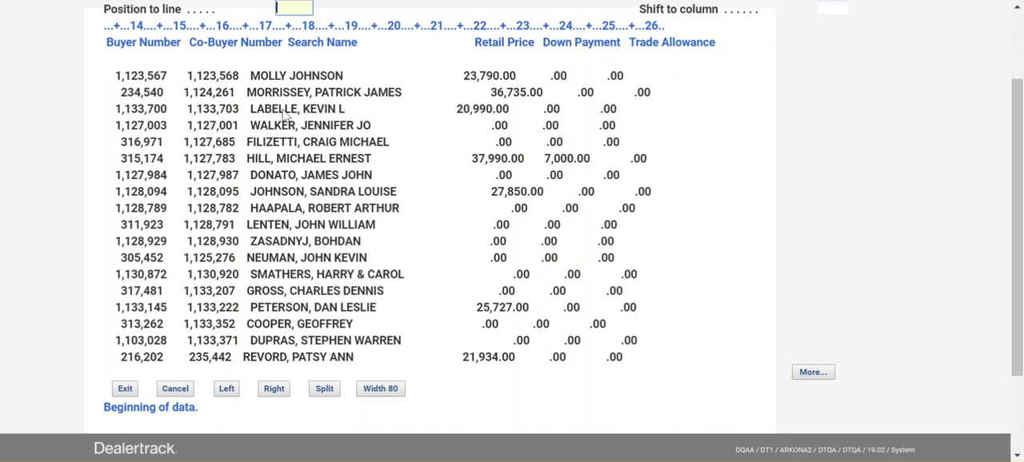
click(258, 77)
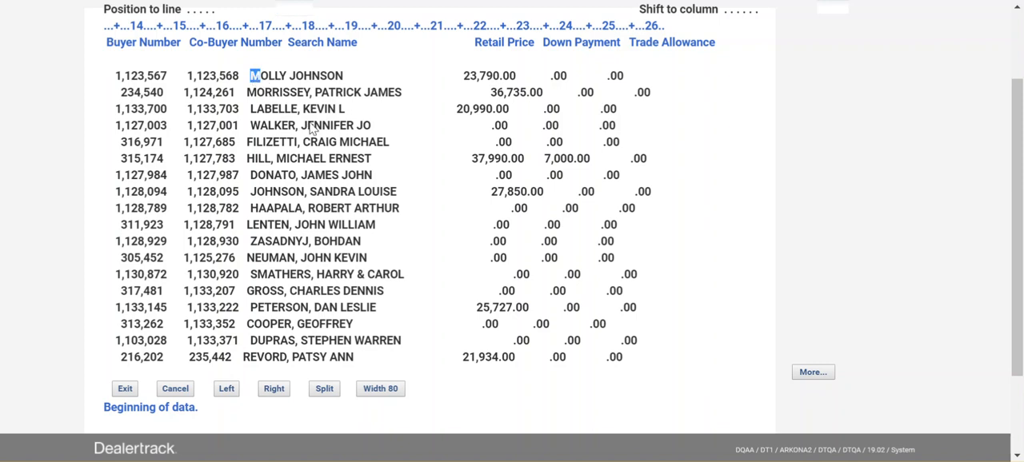
key(F12)
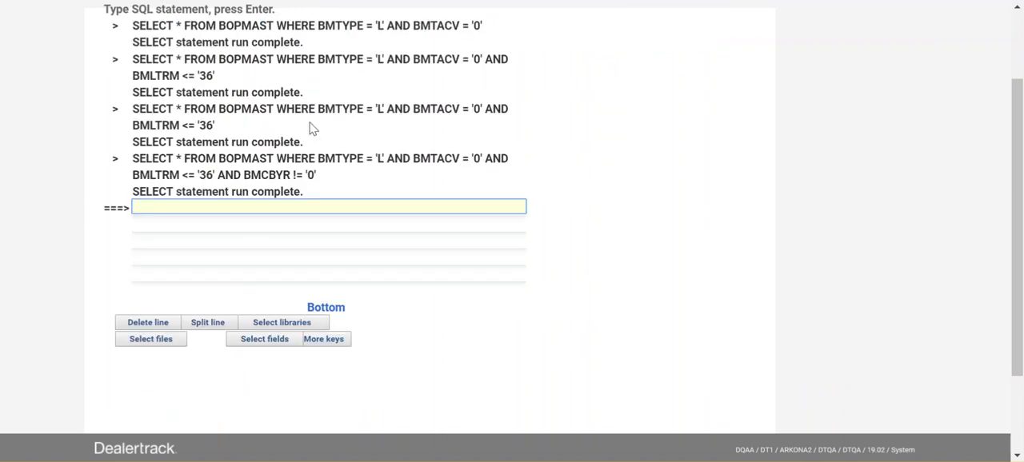
Recall the last query and append AND BMSNAM LIKE after BMCBYR != '0'
key(F9)
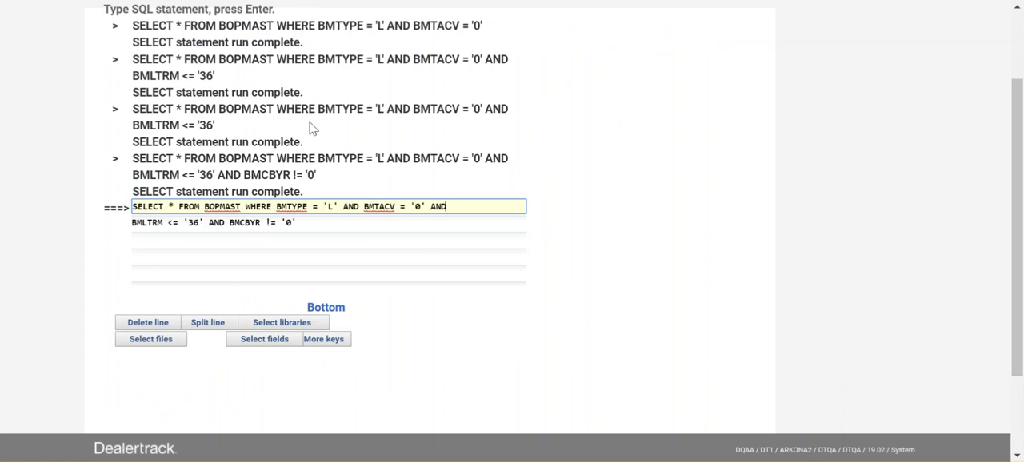
click(314, 227)
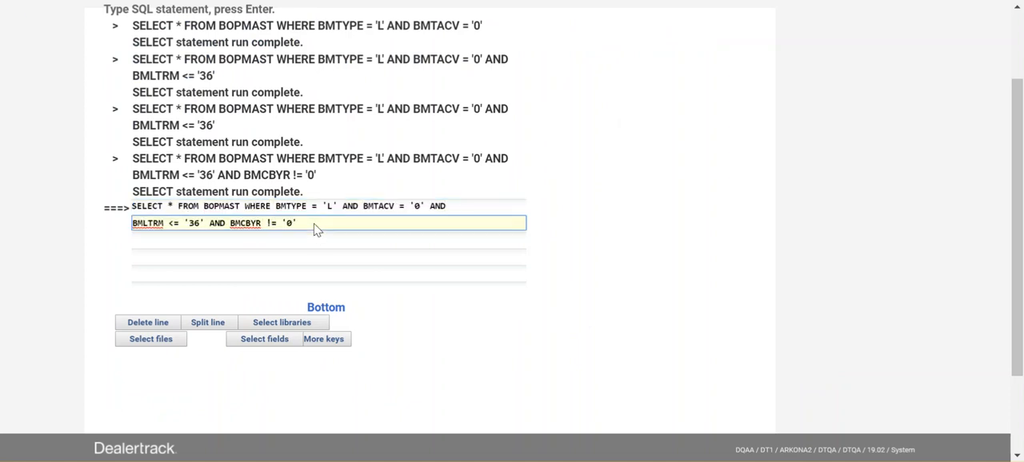
text(AND BMSNAM LIKE)
Complete the BMSNAM LIKE condition with the pattern 'M%' and run the query
click(403, 208)
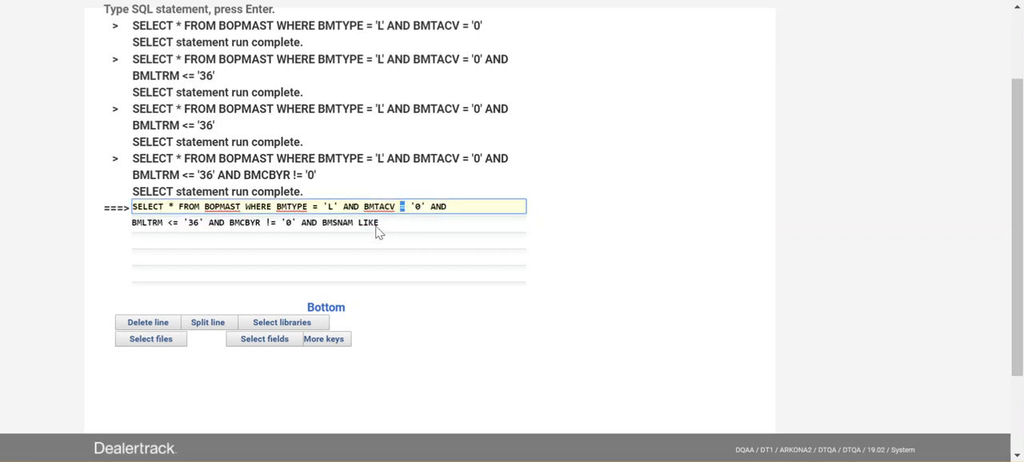
click(380, 226)
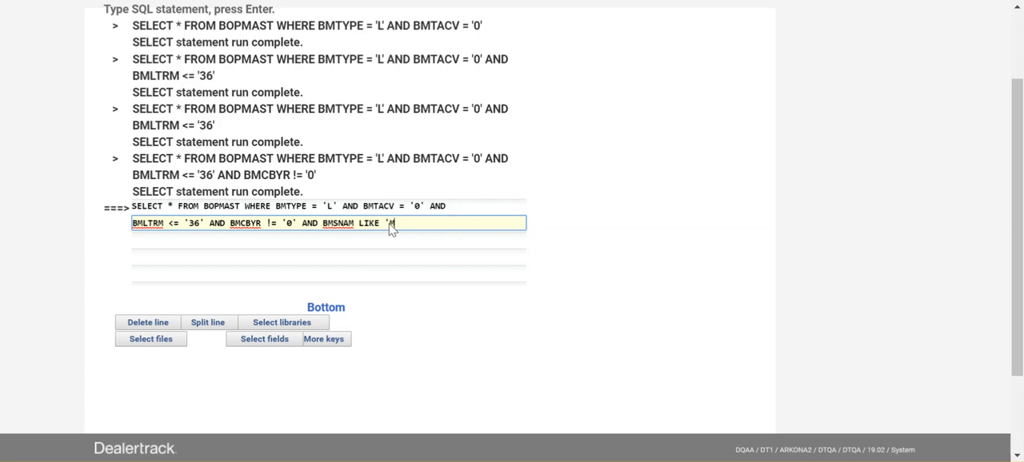
drag(383, 230, 390, 230)
drag(397, 224, 403, 224)
double_click(351, 227)
double_click(374, 226)
drag(396, 224, 392, 223)
drag(400, 224, 397, 223)
click(406, 229)
double_click(350, 223)
double_click(369, 223)
double_click(393, 223)
click(395, 228)
drag(397, 224, 402, 224)
click(395, 223)
key(BackSpace)
click(408, 227)
key(Return)
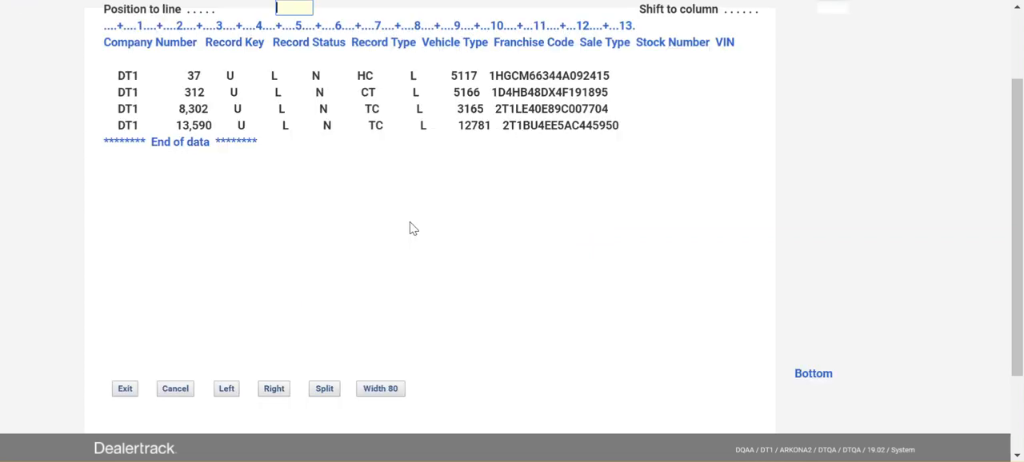
Check the Search Name column of the records matching 'M%', then leave the results
key(shift+F8)
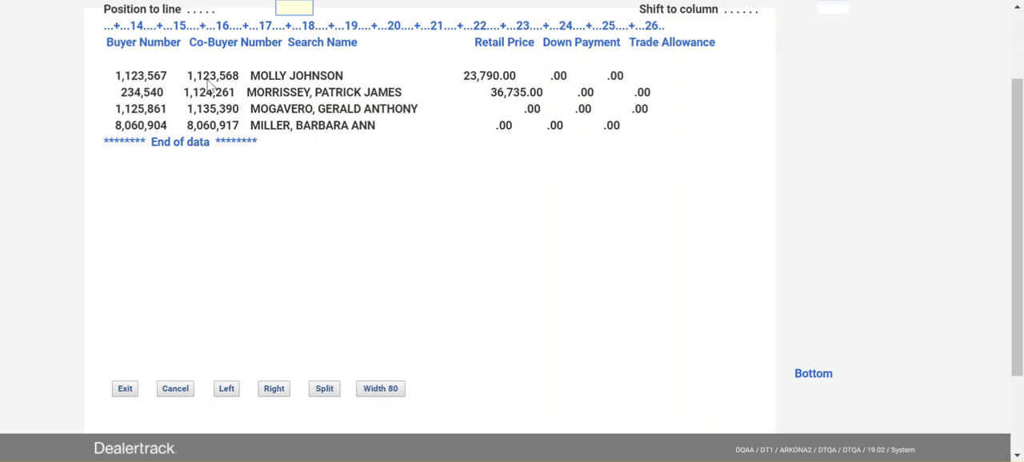
click(255, 76)
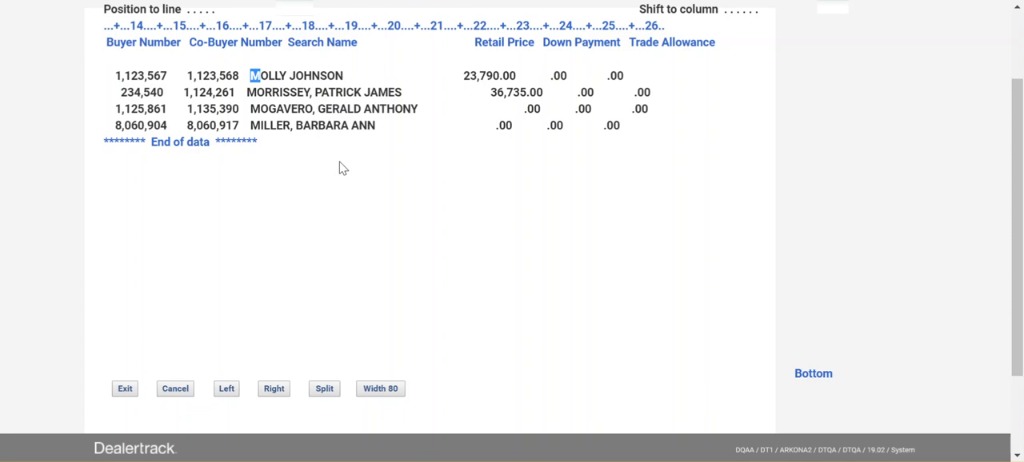
key(F3)
Recall the last query and remove every condition after BMTYPE = 'L'
key(F9)
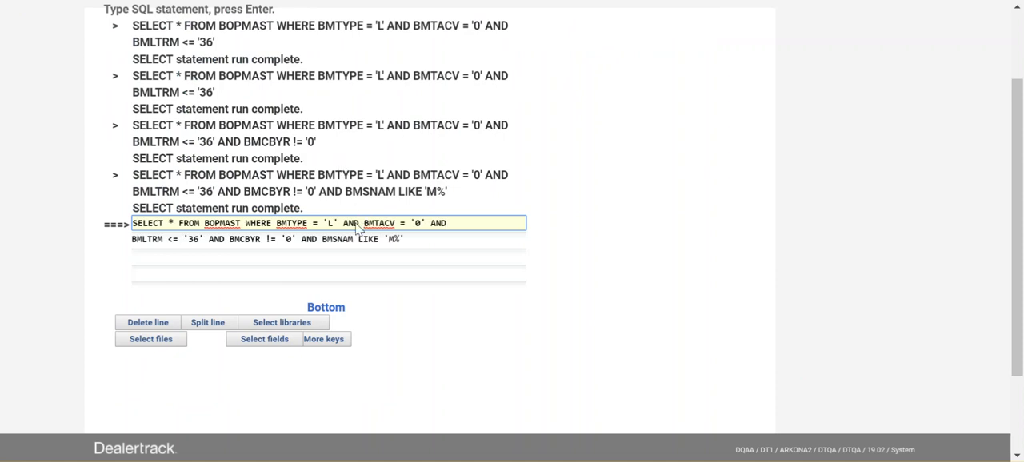
drag(416, 241, 130, 241)
key(Delete)
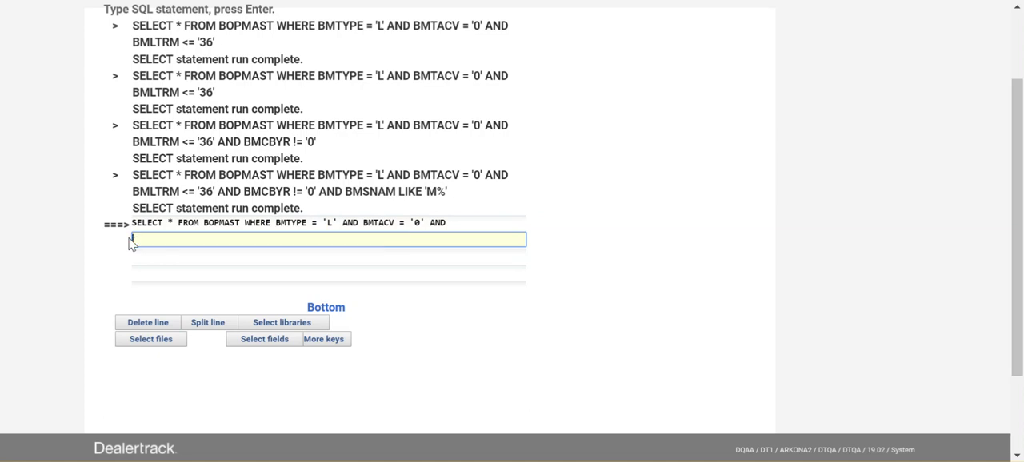
drag(450, 224, 347, 231)
key(BackSpace)
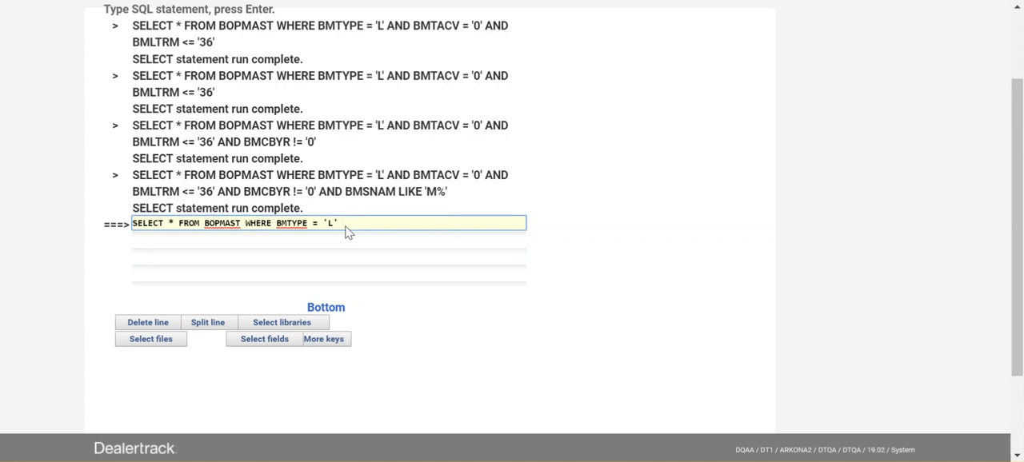
Append the alternative condition OR BMTYPE = 'X' to the query and run it
text(OR)
text(BMTYP)
key(BackSpace)
text(YPE)
text( =)
text( '0)
key(BackSpace)
text(X')
key(Return)
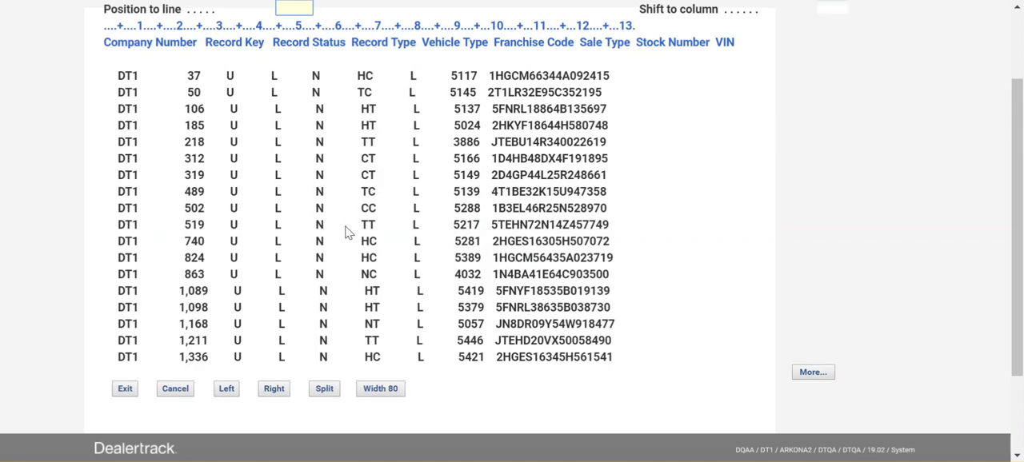
Examine the Record Type column of the results through to the end of the data
key(Page_Down)
key(Page_Down)
key(Page_Down)
key(Page_Down)
key(Page_Down)
key(Page_Down)
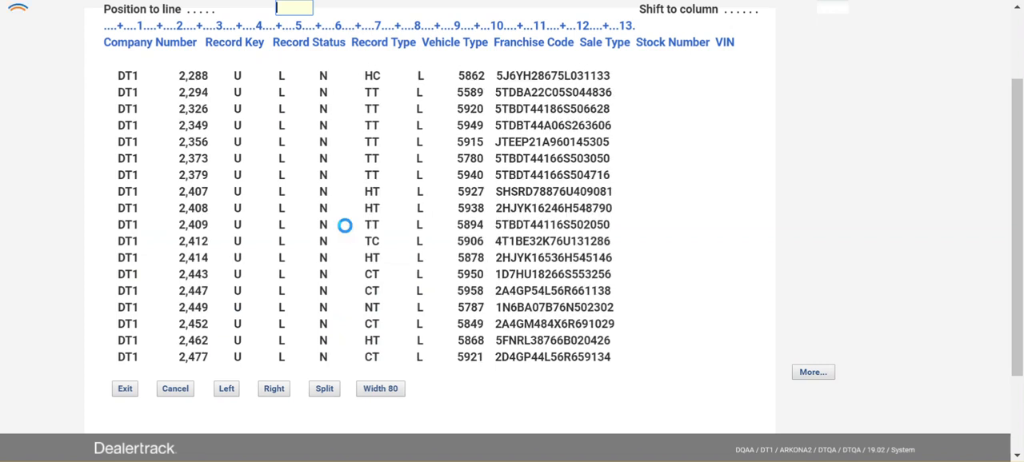
key(Page_Down)
key(Page_Down)
key(Page_Down)
key(Page_Down)
key(Page_Down)
key(Page_Down)
key(Page_Down)
key(Page_Down)
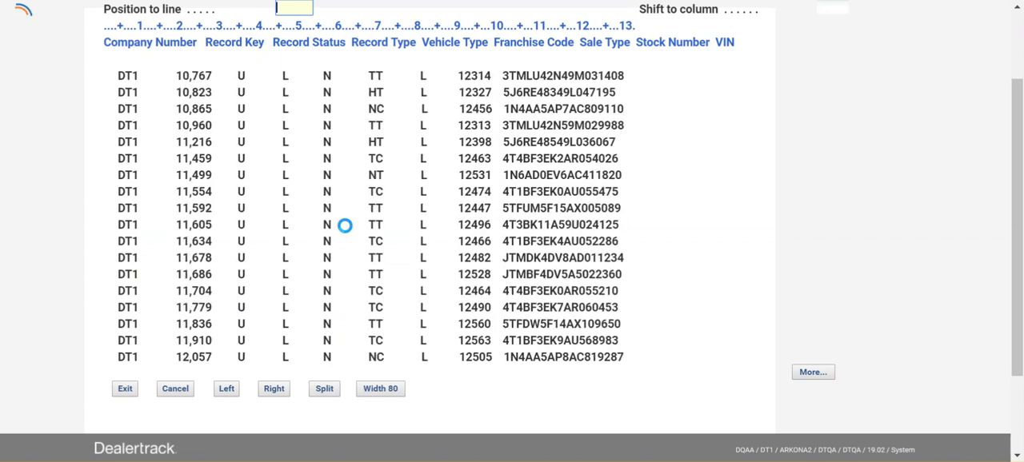
key(Page_Down)
key(Page_Down)
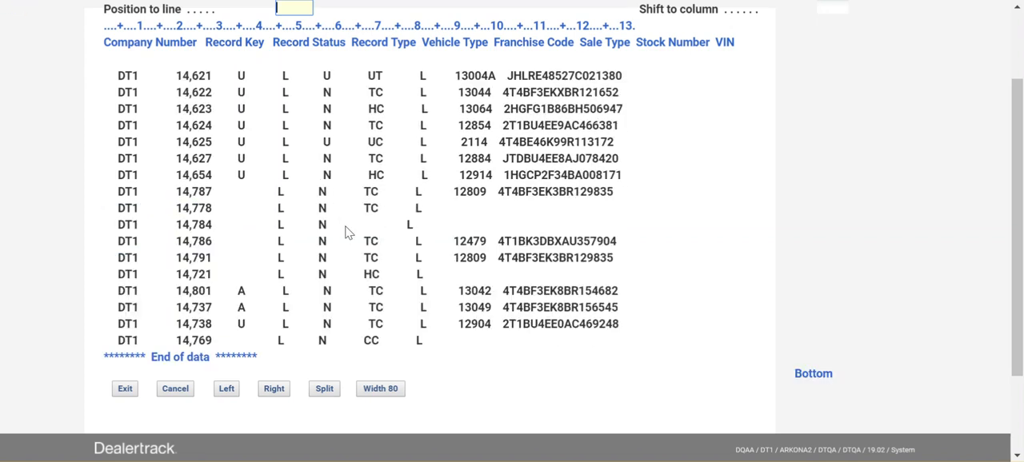
Change the alternative condition of the last query to BMTYPE = 'F', run it and leave the results
key(F12)
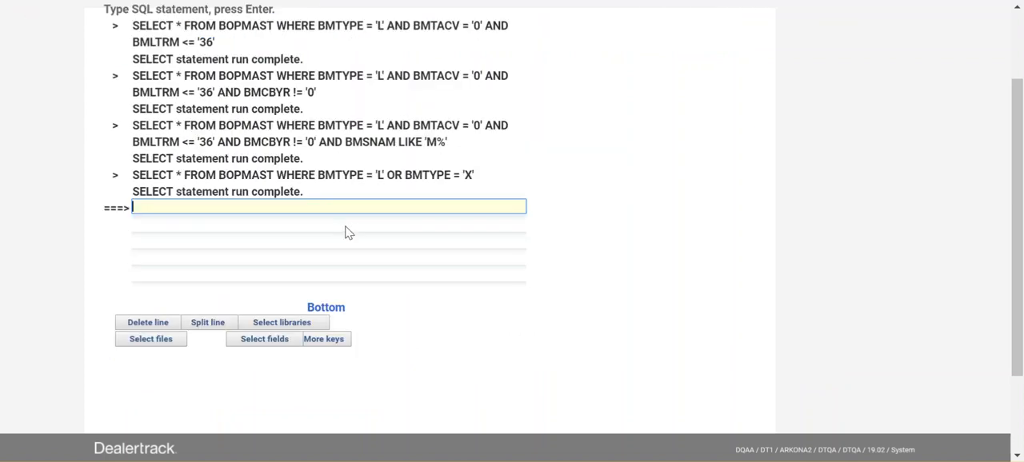
key(F9)
key(BackSpace)
key(BackSpace)
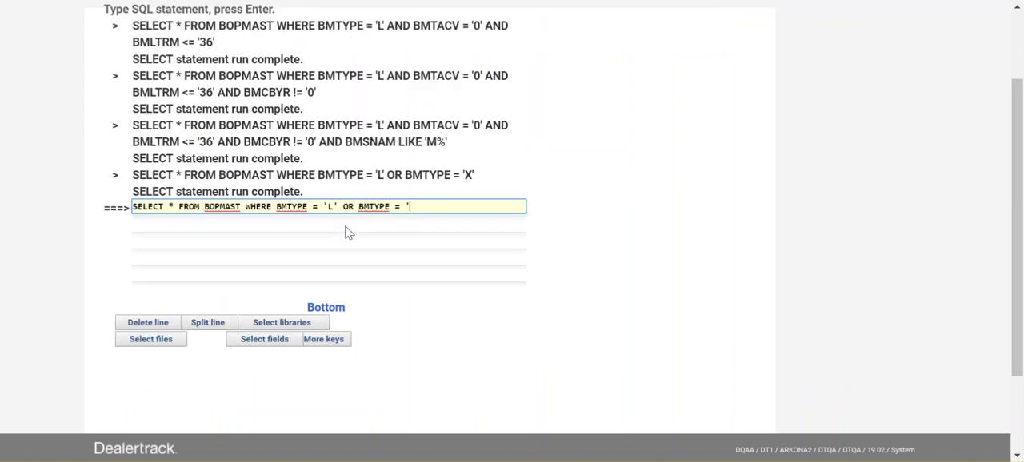
text(F')
key(Return)
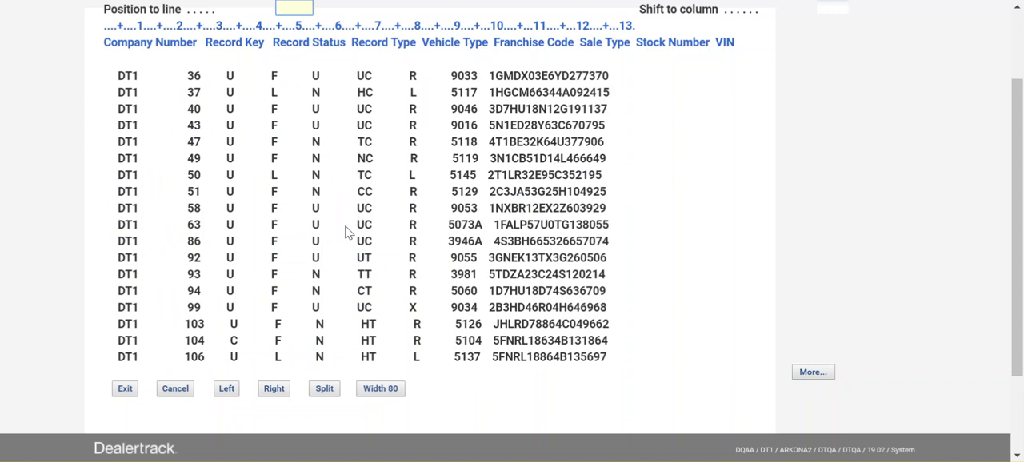
key(F3)
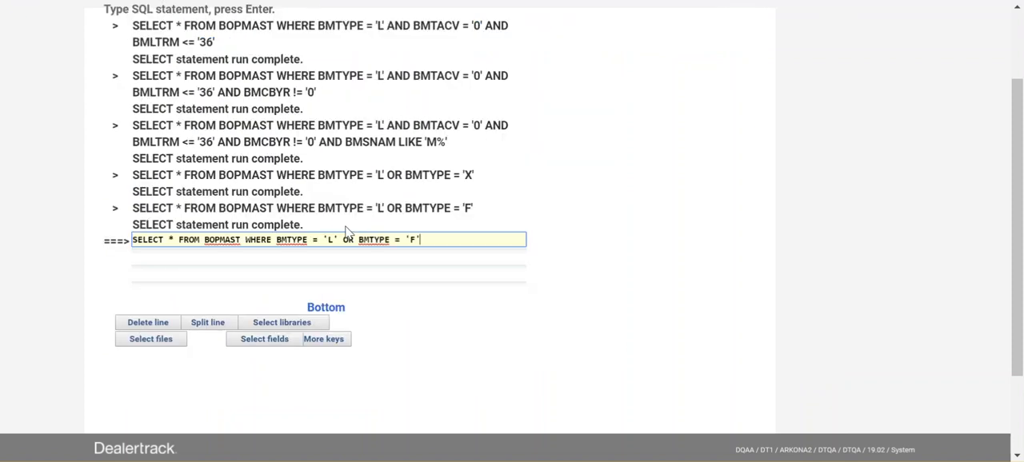
Examine the recalled statement part by part: the BOPMAST file, the WHERE clause and the two BMTYPE conditions joined by OR
drag(245, 240, 427, 244)
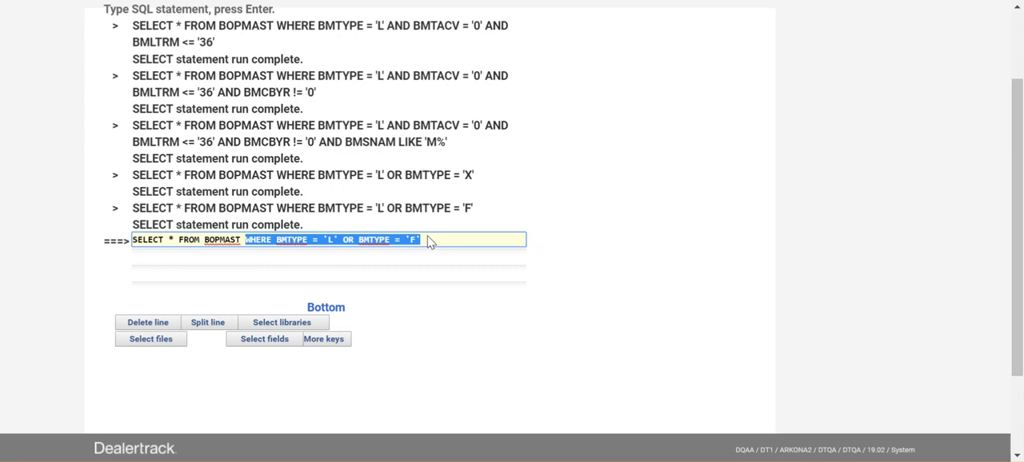
click(277, 243)
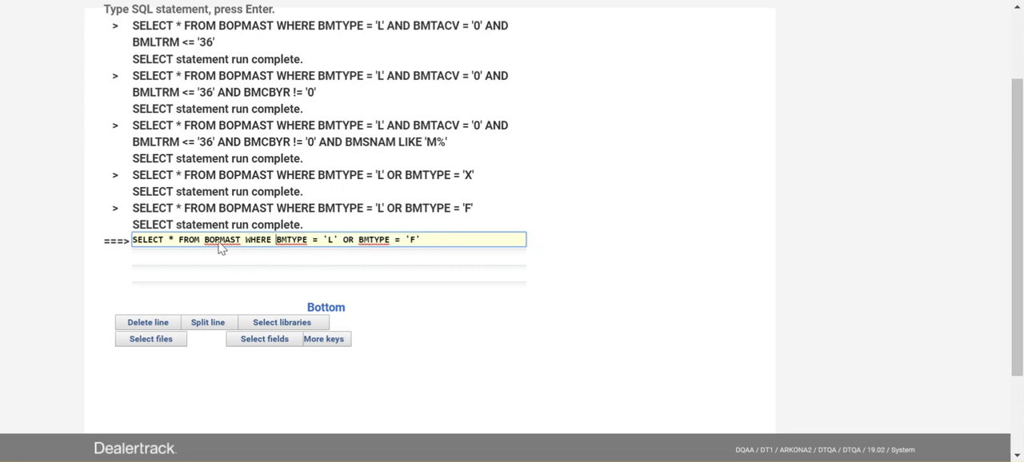
drag(205, 245, 235, 247)
double_click(259, 244)
double_click(294, 244)
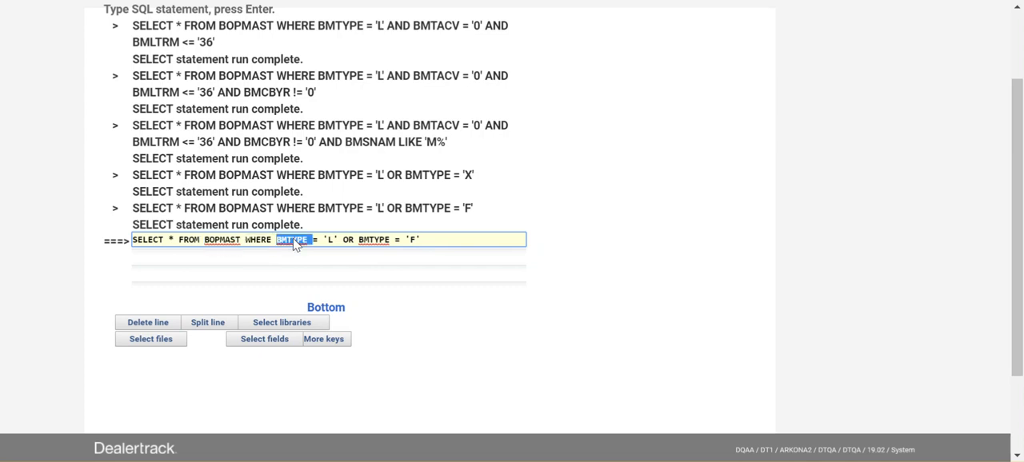
click(318, 244)
double_click(331, 244)
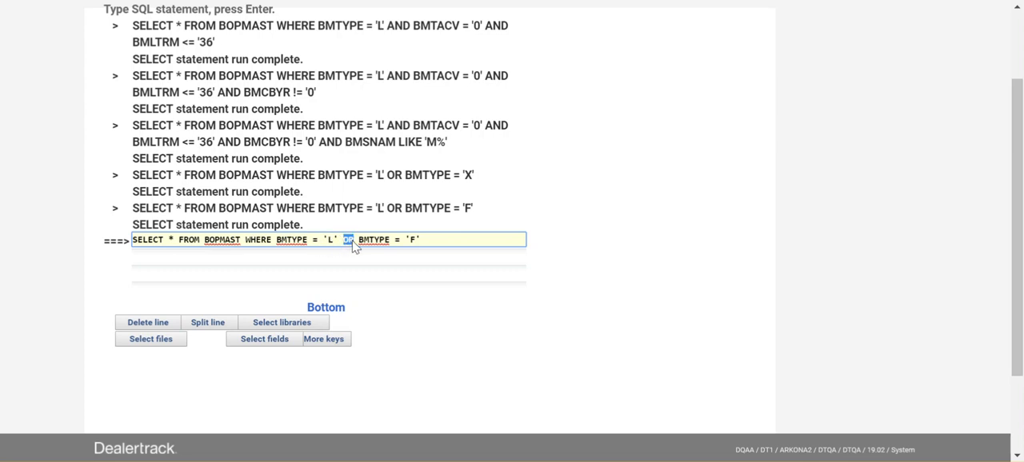
drag(363, 241, 389, 244)
drag(365, 242, 403, 245)
double_click(416, 243)
drag(287, 243, 424, 243)
Append the condition AND BMTERM = '60' to the end of the recalled query
click(429, 243)
text(AND)
text(BMTERM)
key(Tab)
text(=)
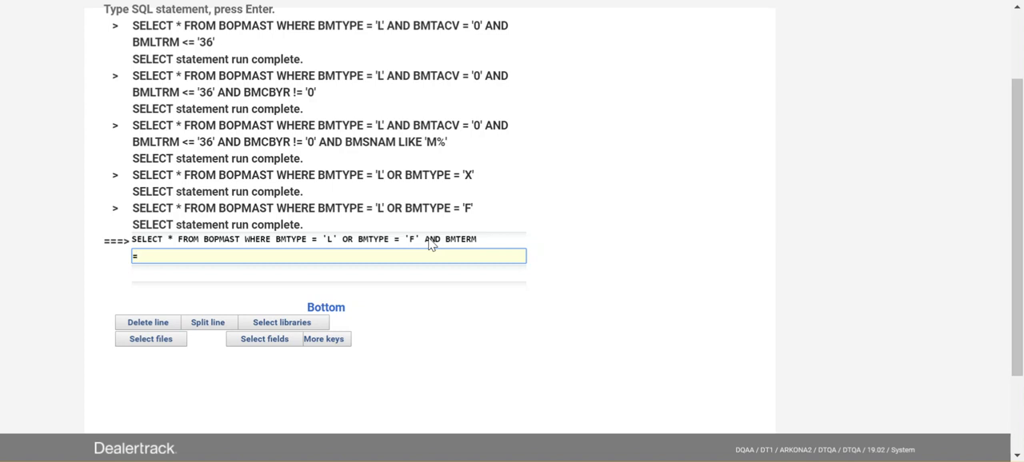
text( '60')
Review how the OR and AND conditions group in the statement, then run the query
drag(276, 241, 340, 244)
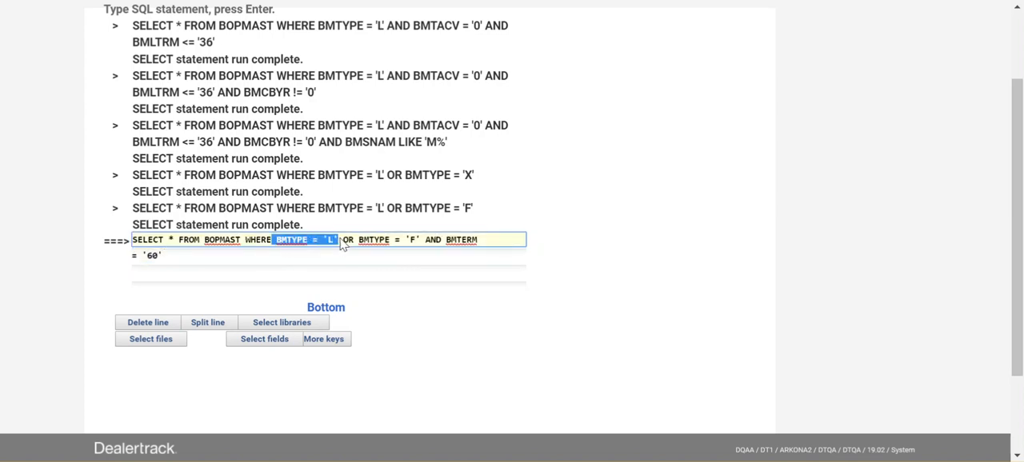
click(351, 243)
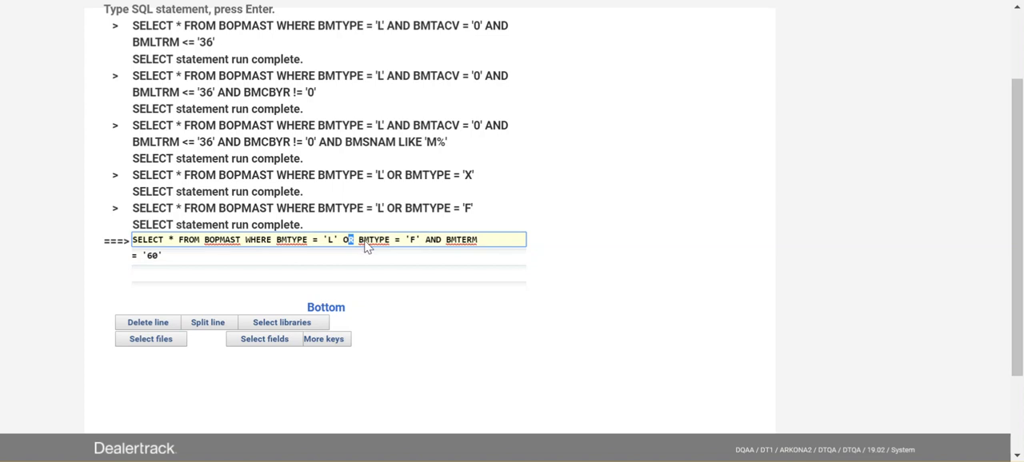
drag(358, 241, 485, 242)
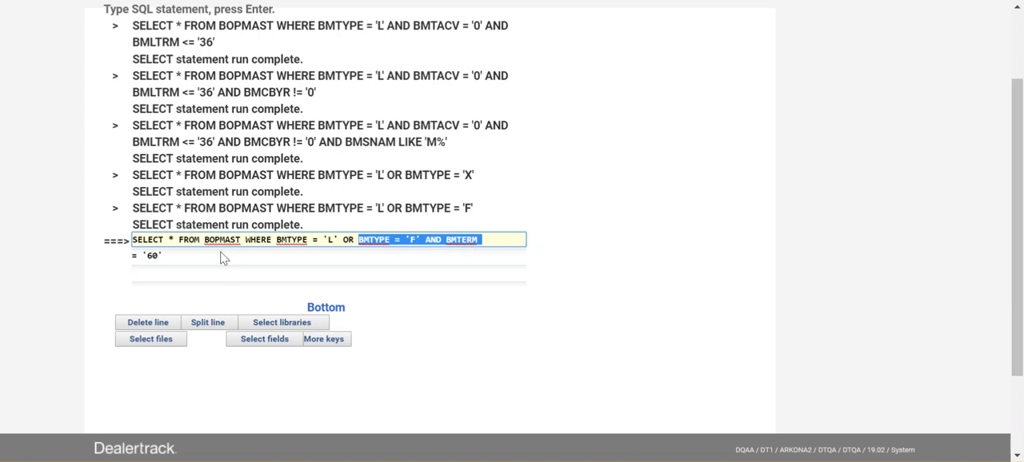
click(183, 259)
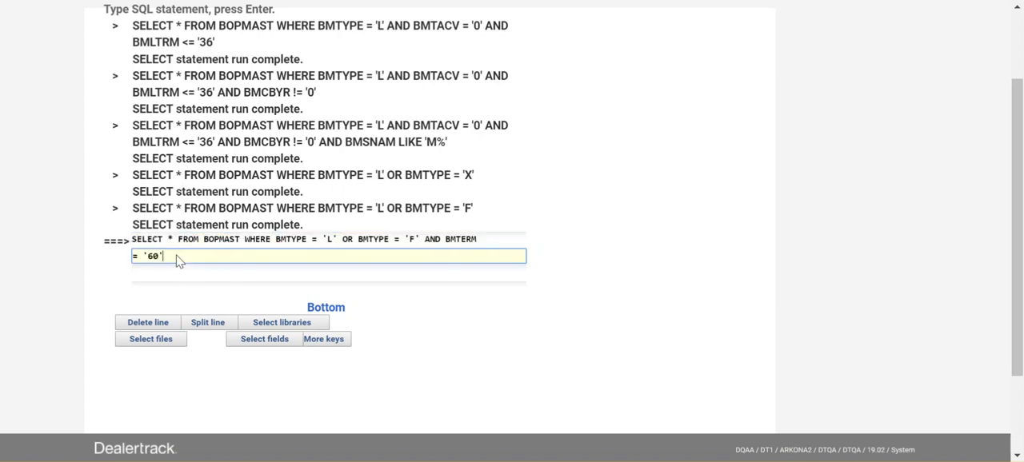
double_click(330, 240)
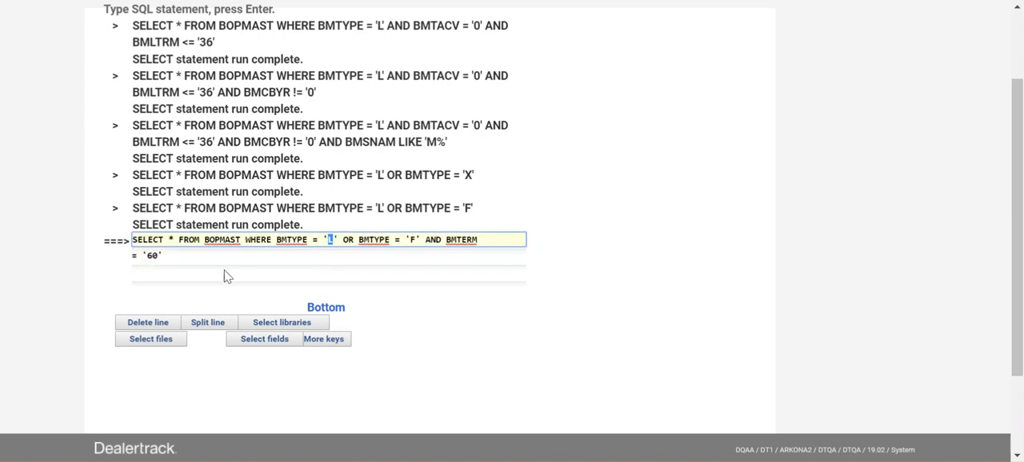
click(347, 241)
double_click(348, 240)
drag(364, 244, 480, 242)
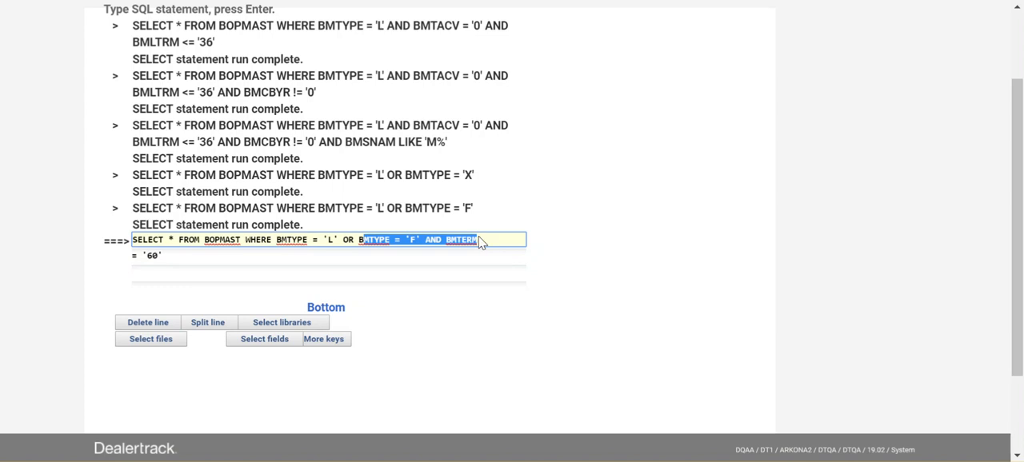
click(436, 241)
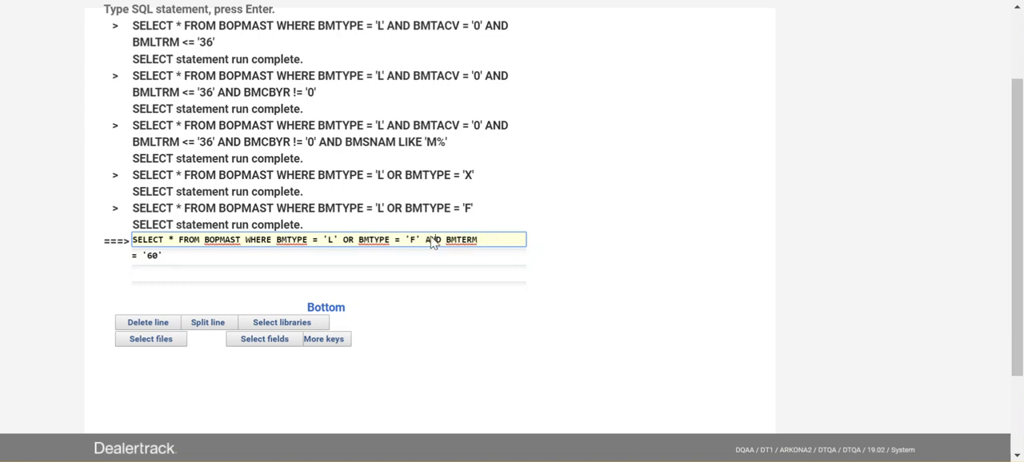
click(383, 257)
key(Return)
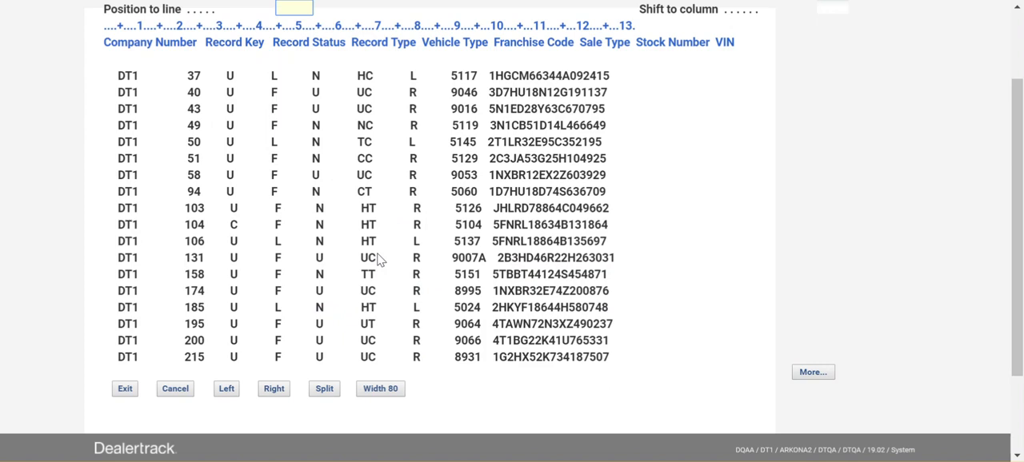
Compare the Term values of the first result rows with their Record Type values
key(shift+F8)
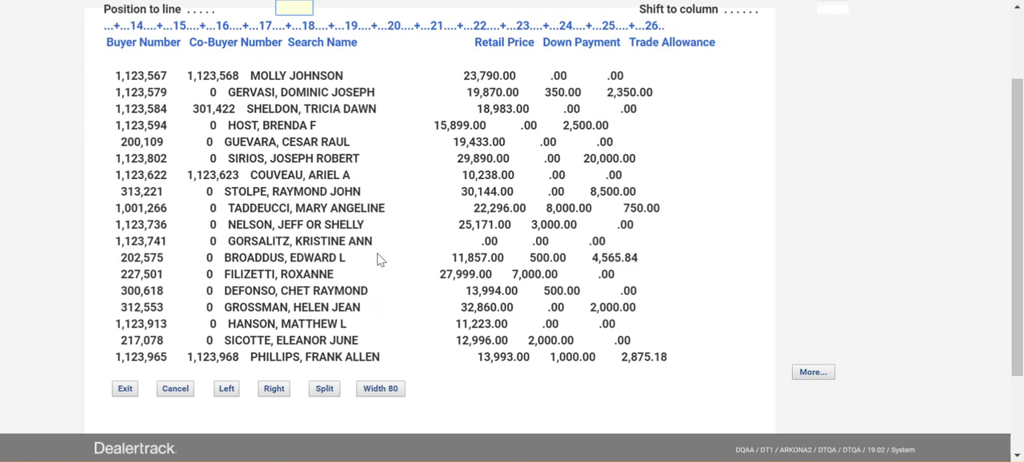
key(shift+F8)
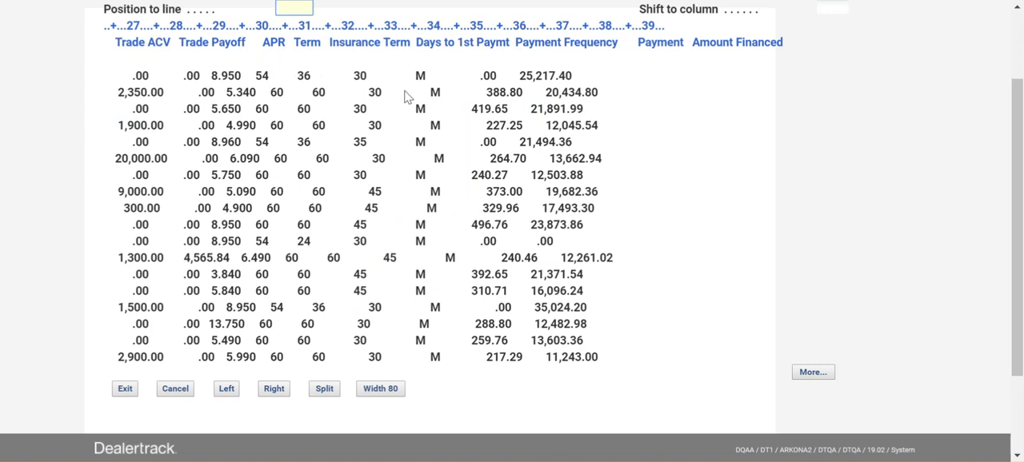
click(304, 77)
drag(305, 78, 297, 79)
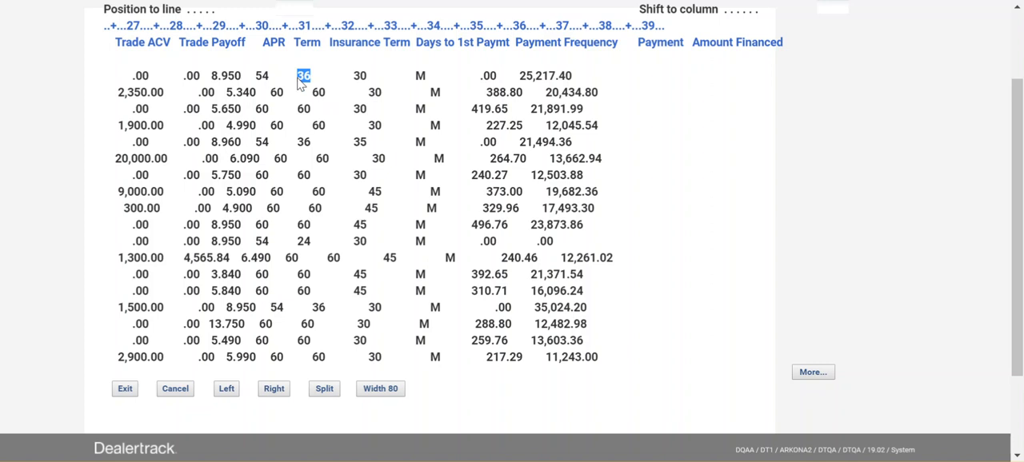
key(shift+F7)
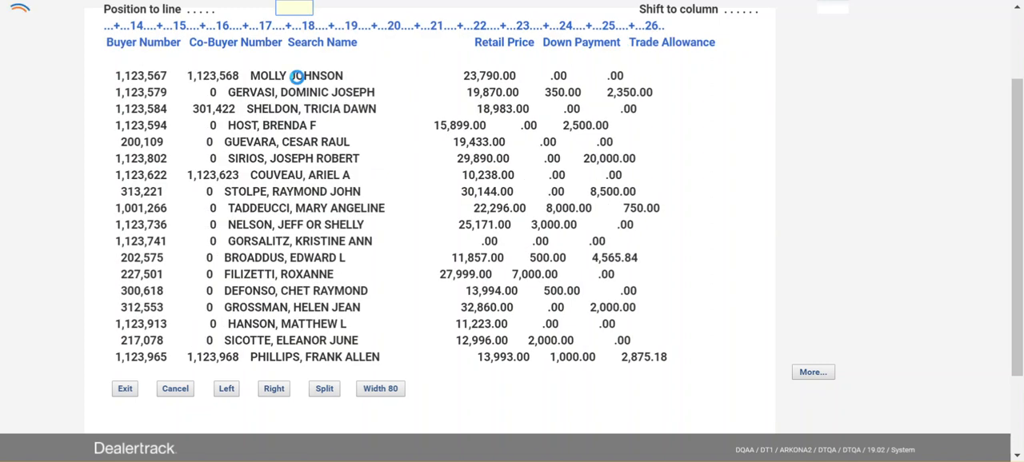
key(shift+F7)
mouse_move(294, 78)
mouse_down()
mouse_move(267, 80)
mouse_move(285, 92)
mouse_up()
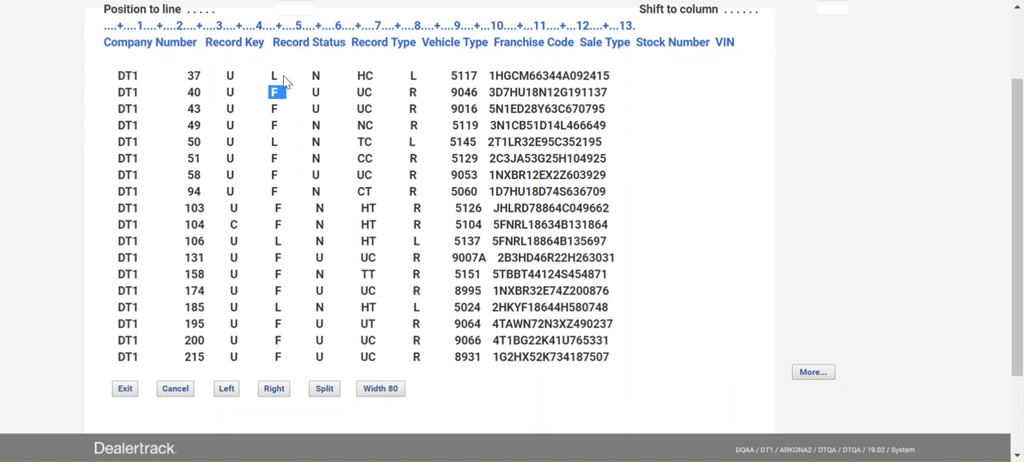
Check the Term values of a finance row and a lower lease row against Record Type, then leave the results
key(shift+F8)
key(shift+F8)
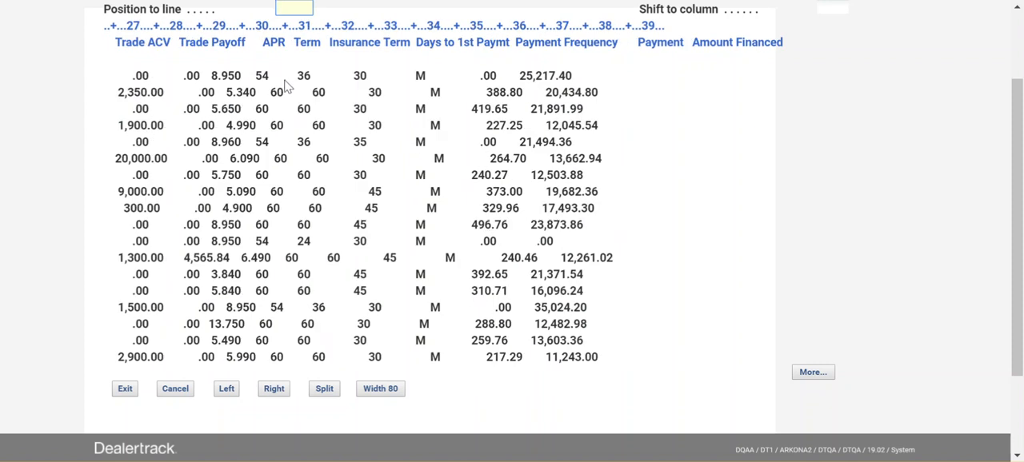
drag(272, 93, 304, 100)
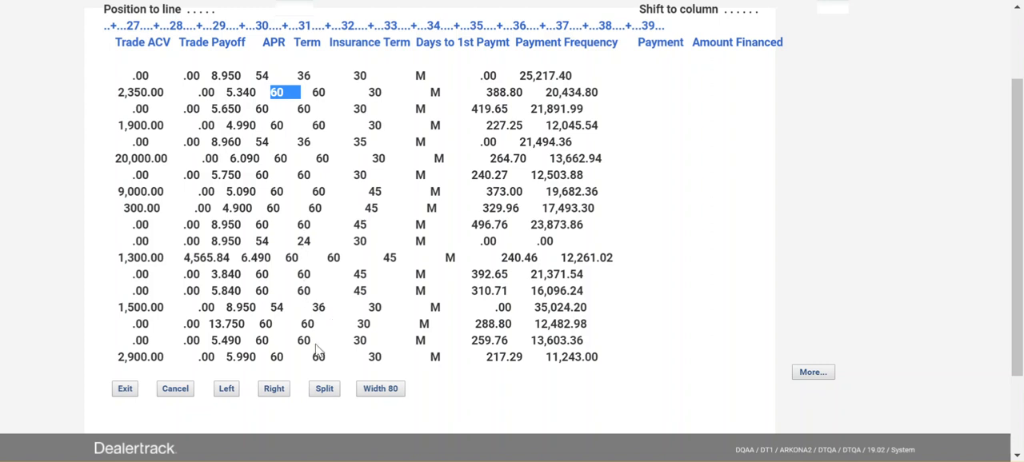
drag(327, 314, 266, 314)
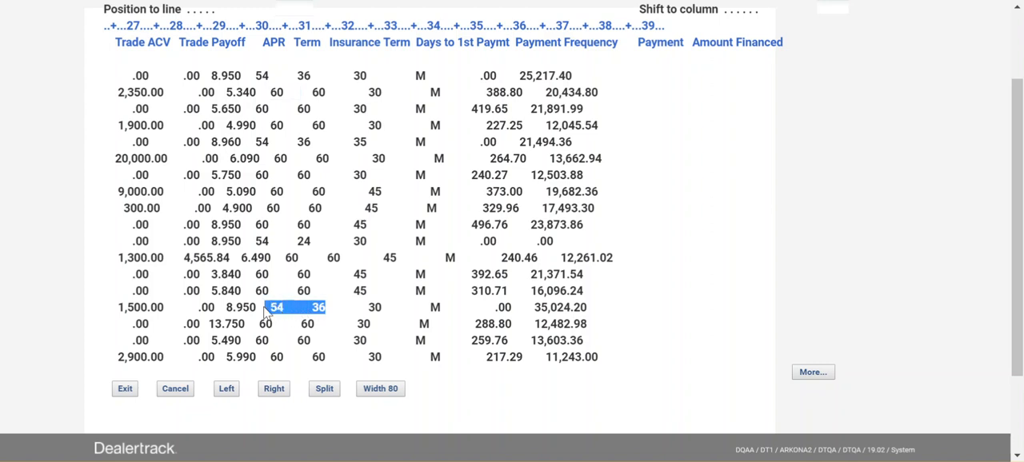
key(shift+F7)
key(shift+F7)
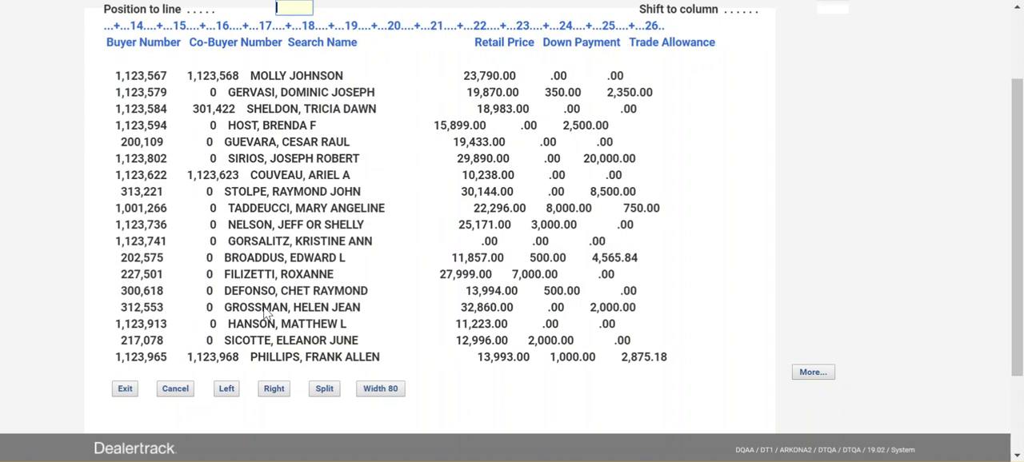
drag(265, 313, 293, 314)
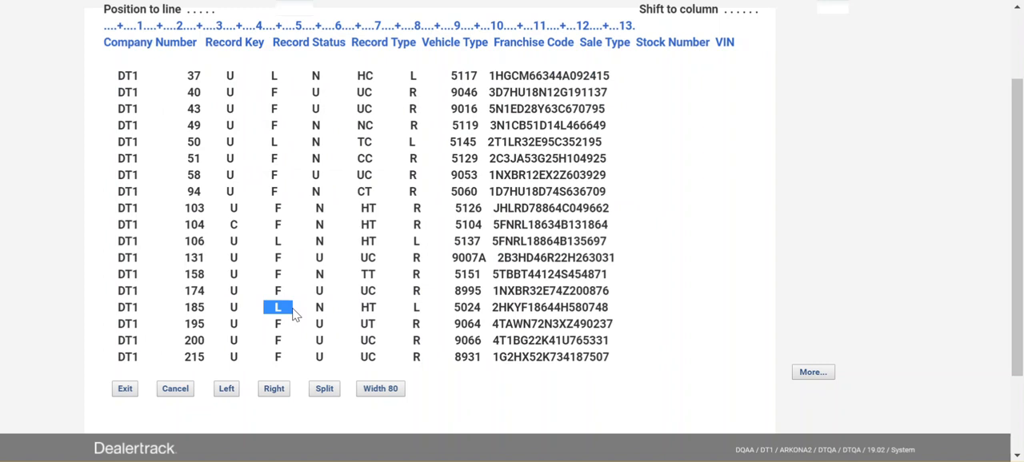
key(F3)
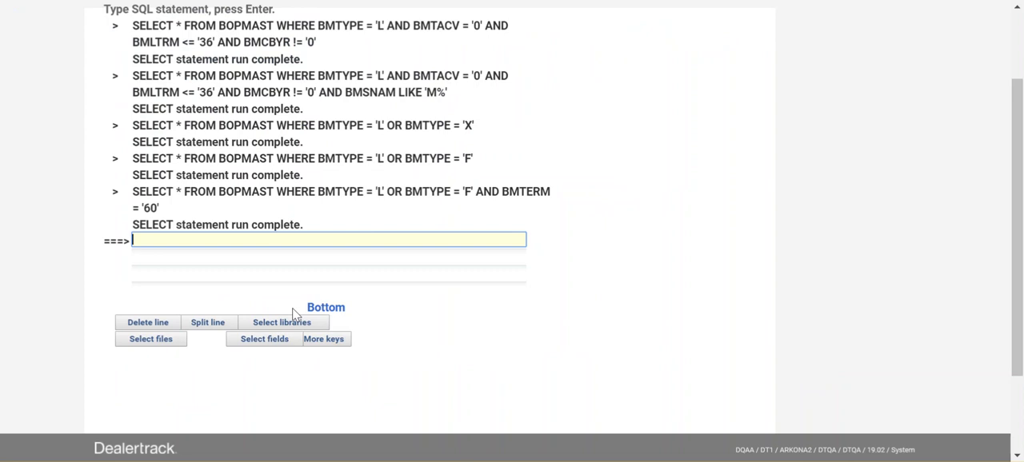